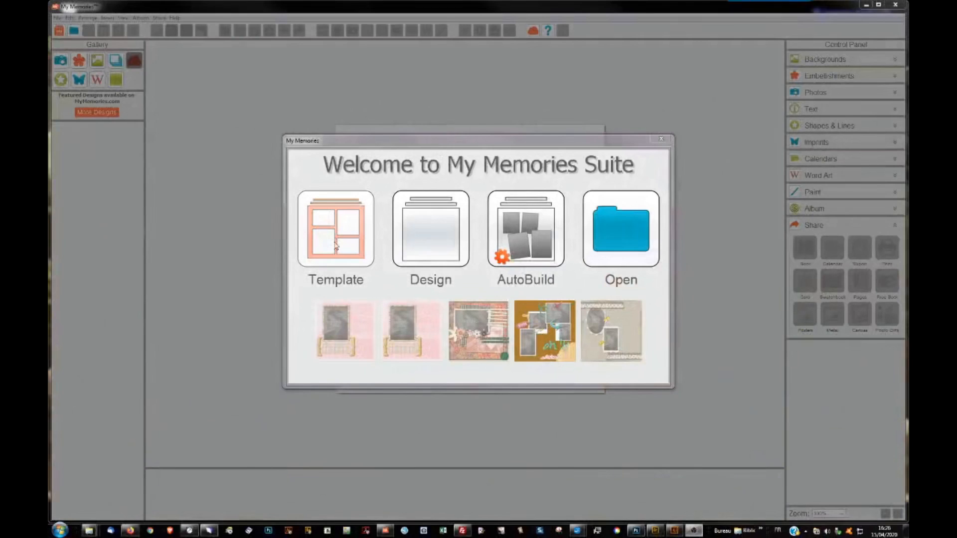
# Start opening an existing album and browse to the 4 MMS folder of the 071- Adorable Babies kit
pyautogui.click(608, 236)
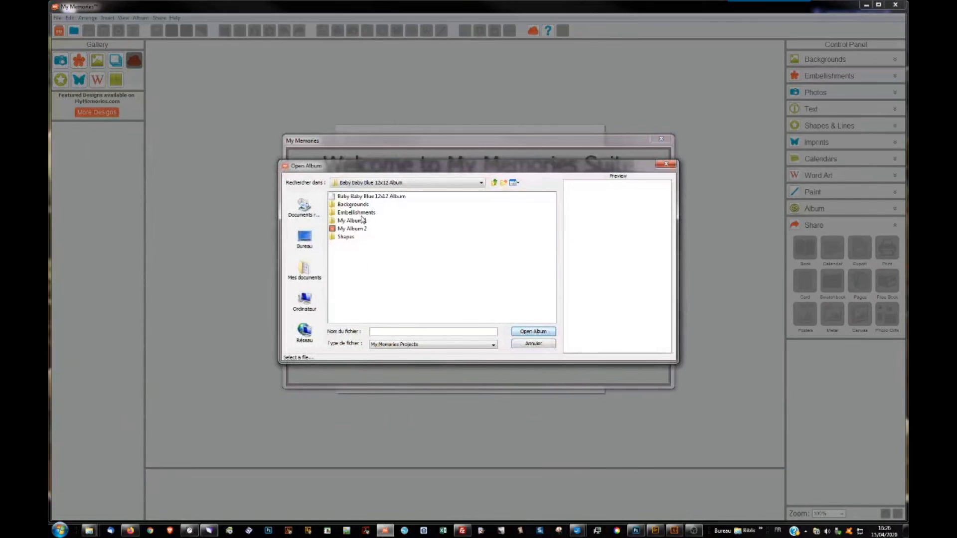
pyautogui.click(418, 182)
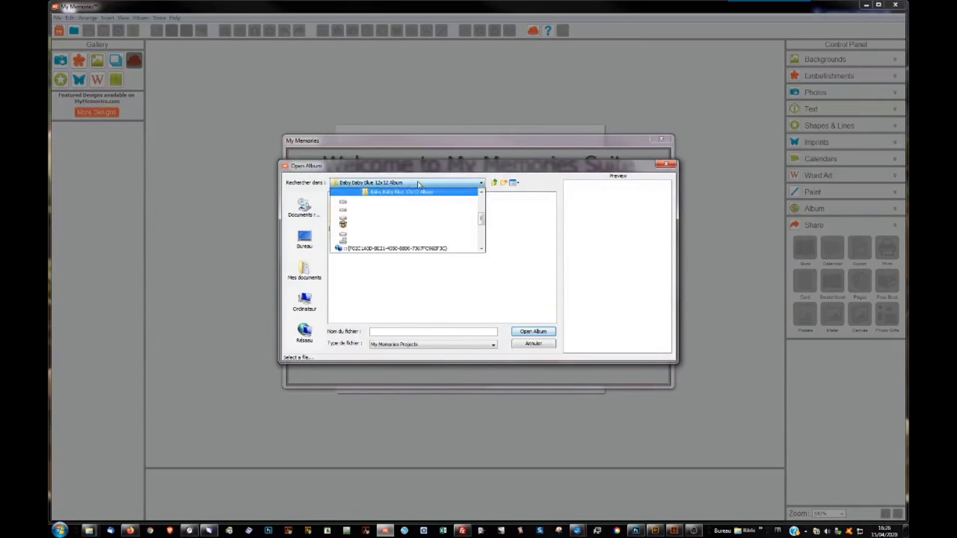
pyautogui.scroll(2, 404, 213)
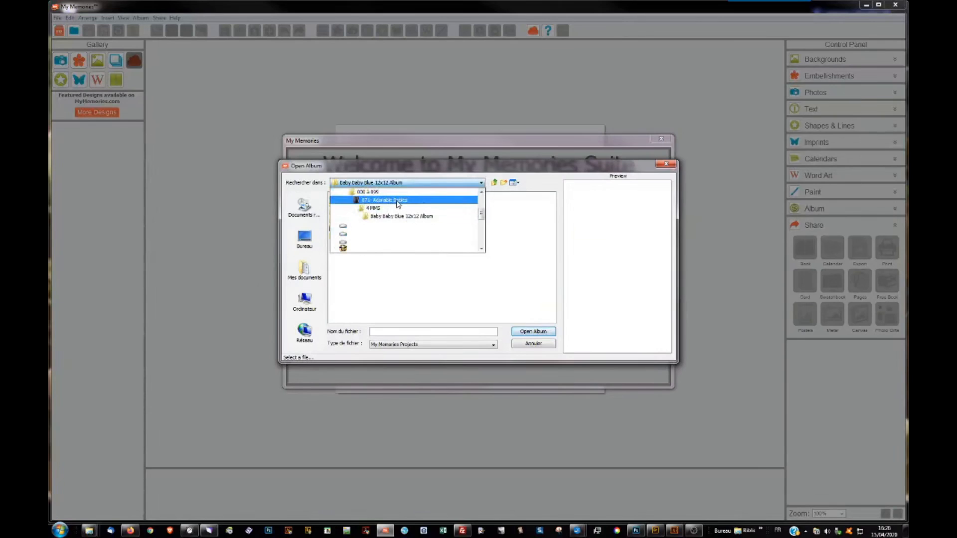
pyautogui.click(398, 201)
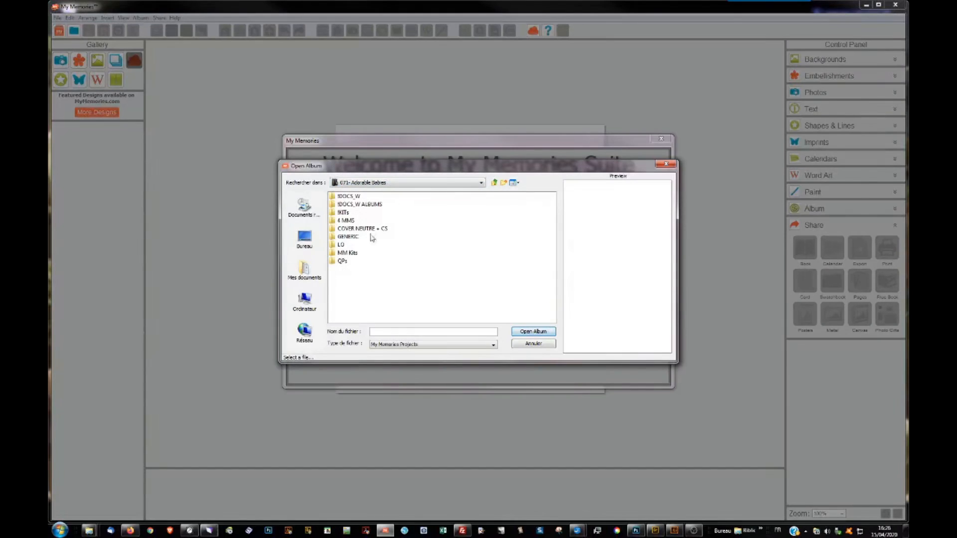
pyautogui.click(346, 220)
pyautogui.doubleClick(345, 221)
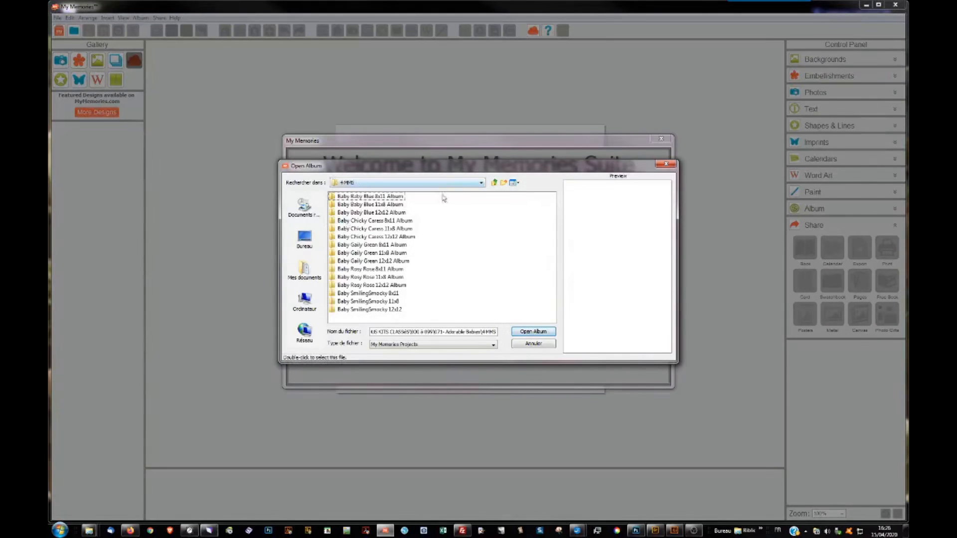
# Open the My Album 2 project from the Baby Baby Blue 12x12 Album folder and maximize the program window
pyautogui.click(370, 213)
pyautogui.doubleClick(369, 213)
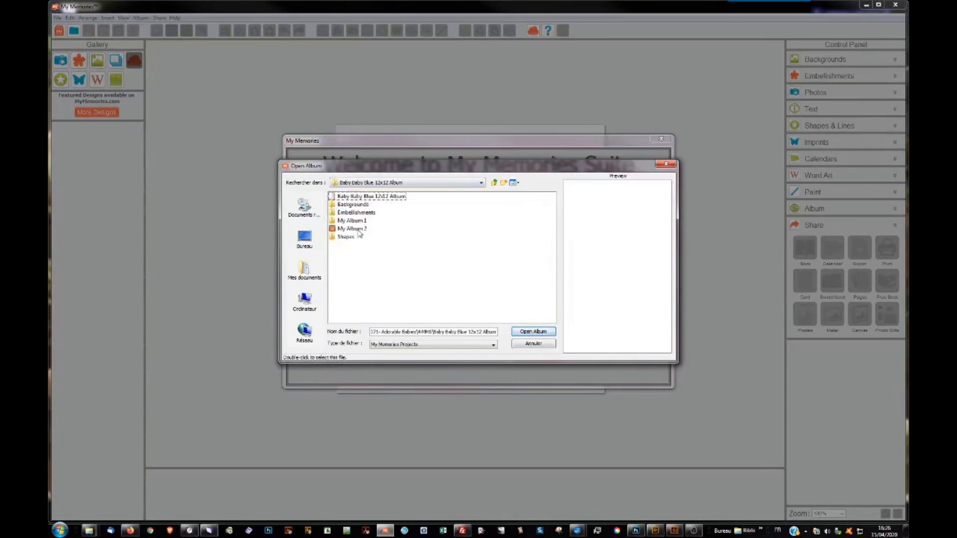
pyautogui.doubleClick(354, 229)
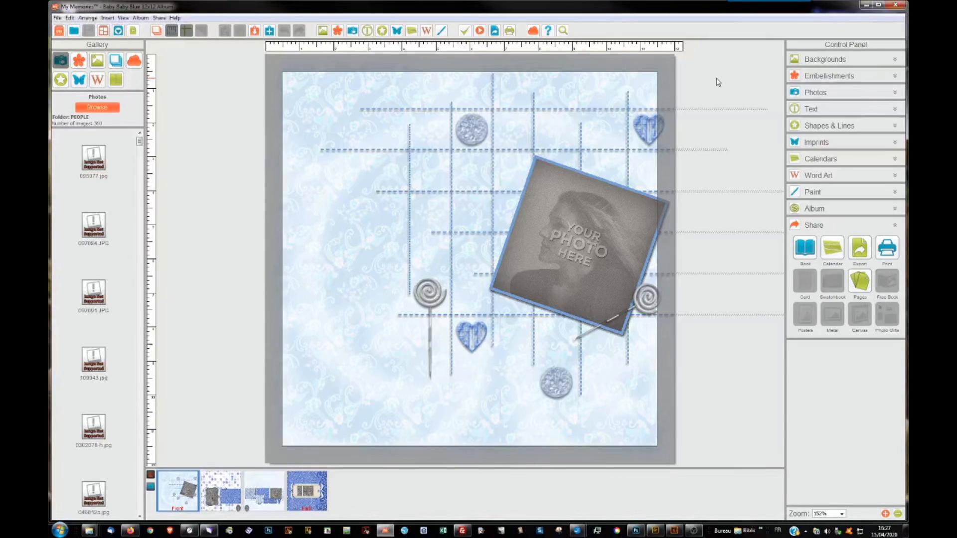
pyautogui.click(878, 5)
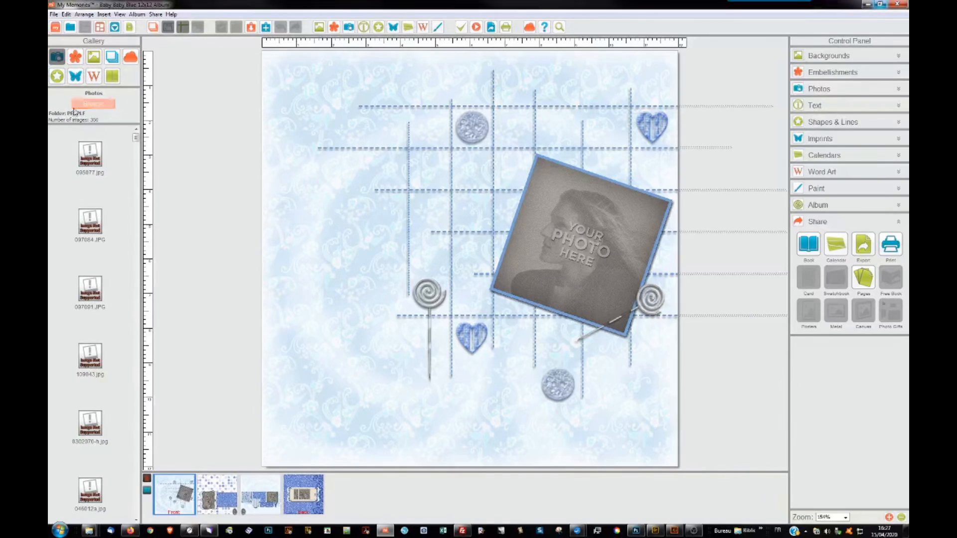
# Look through the photo gallery and view the project files offered for opening an album
pyautogui.scroll(-3, 88, 290)
pyautogui.scroll(-3, 89, 290)
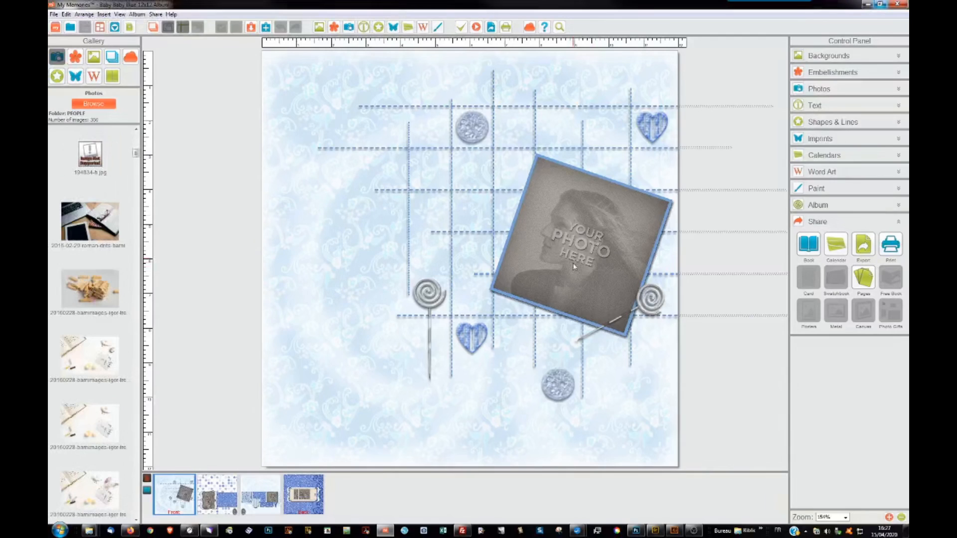
pyautogui.click(71, 29)
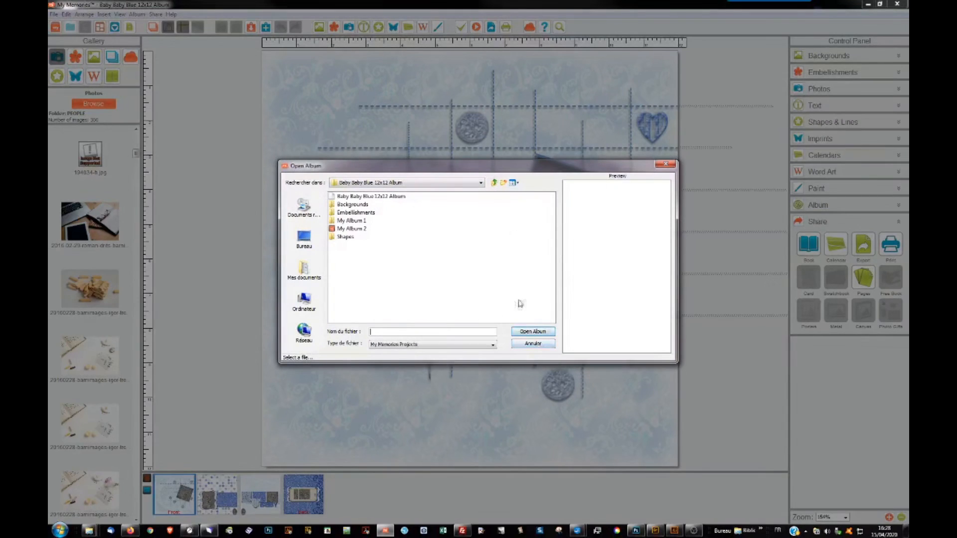
pyautogui.click(528, 344)
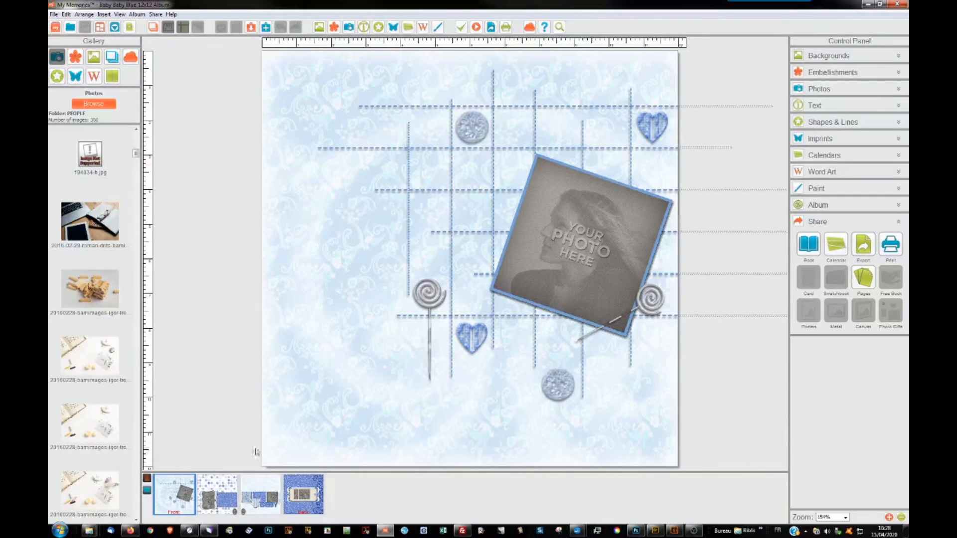
# Switch to File Explorer, collapse the 100 à 199 folder and look through the classified kits folder tree
pyautogui.moveTo(91, 532)
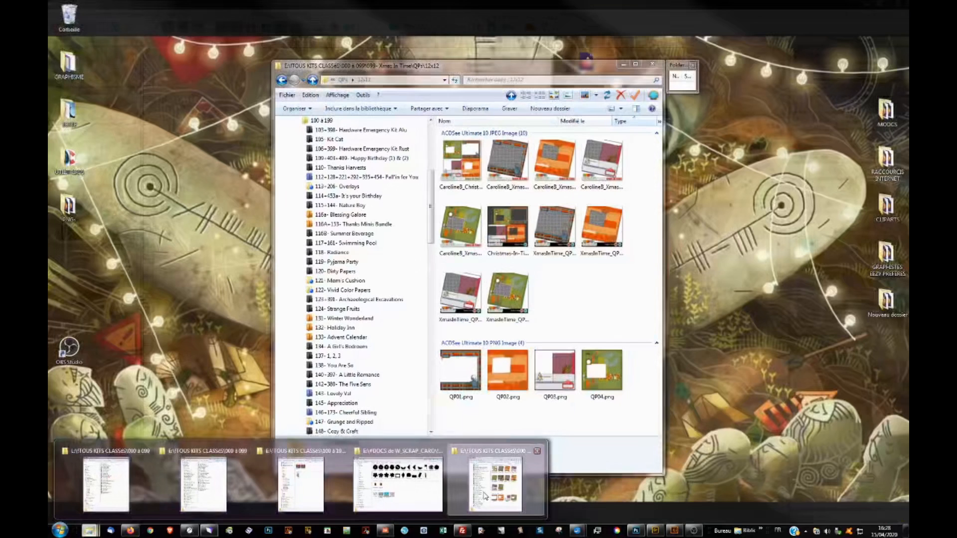
pyautogui.click(491, 491)
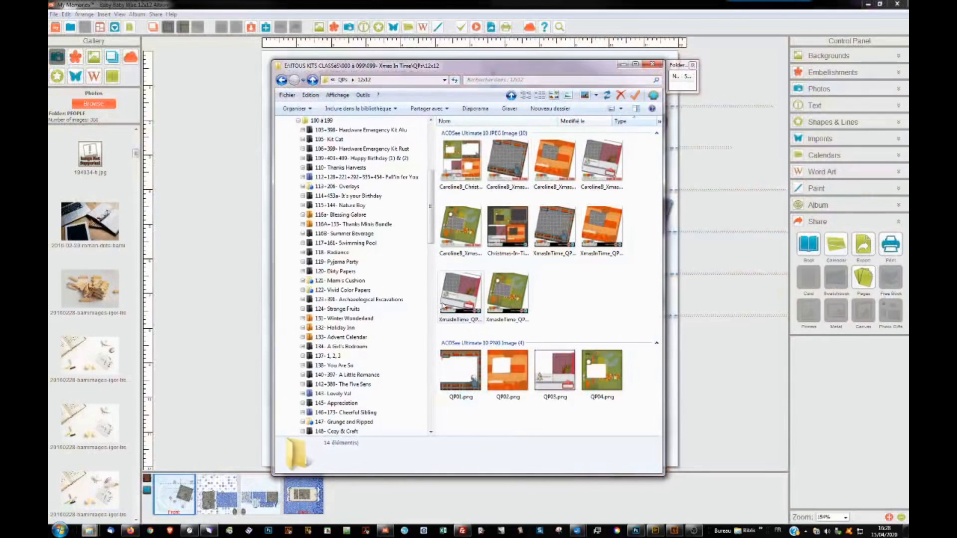
pyautogui.click(299, 122)
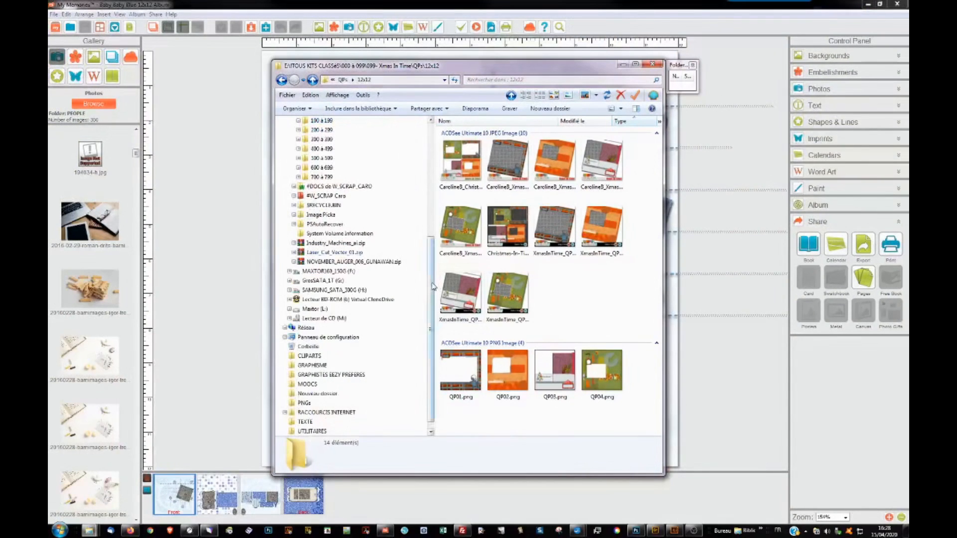
pyautogui.scroll(2, 428, 249)
pyautogui.moveTo(428, 249); pyautogui.dragTo(427, 190)
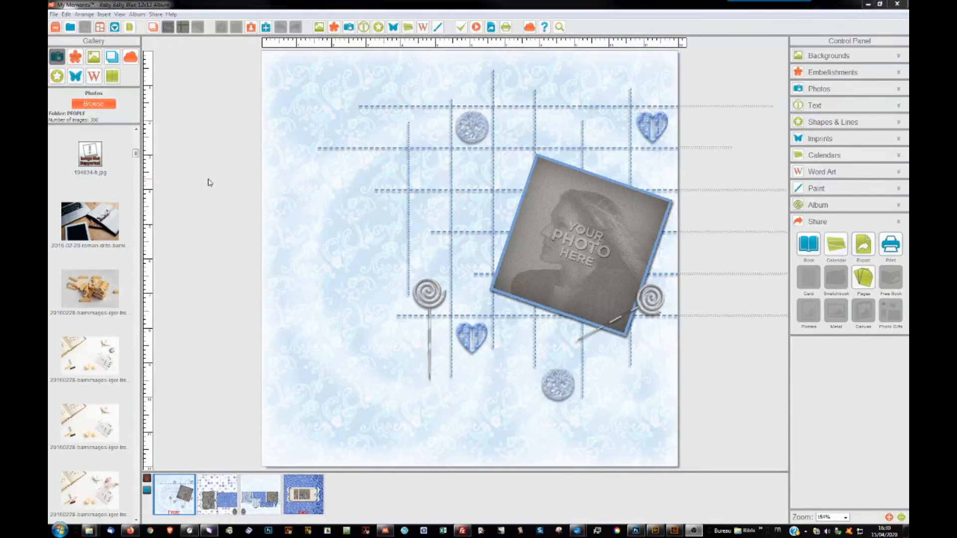
# Examine the templates available for creating a new album, without creating one
pyautogui.click(56, 27)
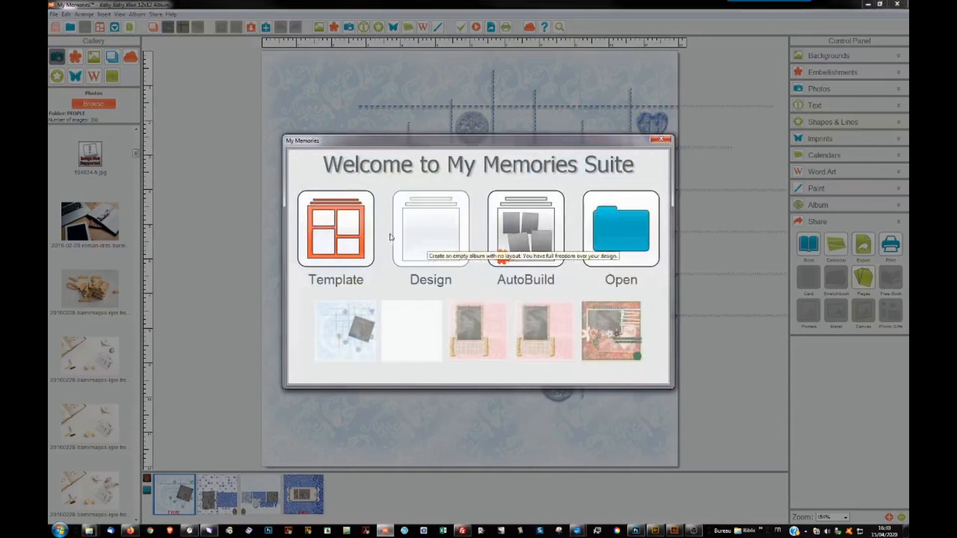
pyautogui.click(335, 229)
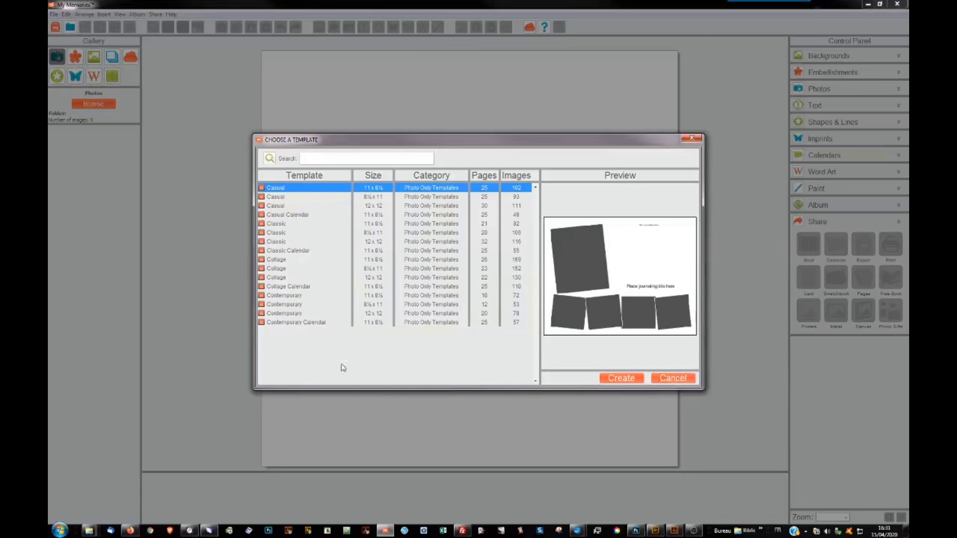
pyautogui.click(672, 381)
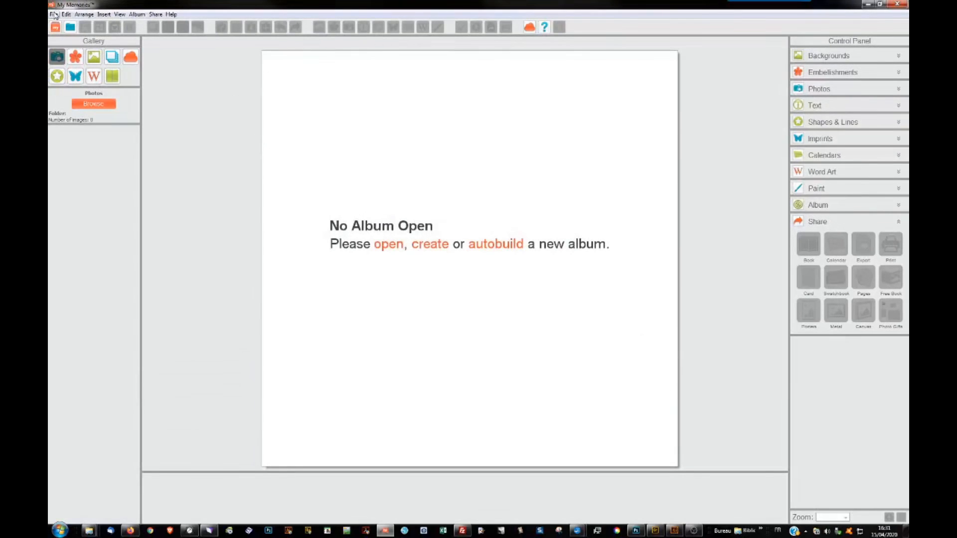
# Reopen the album from the Baby Baby Blue 12x12 Album project file
pyautogui.click(54, 14)
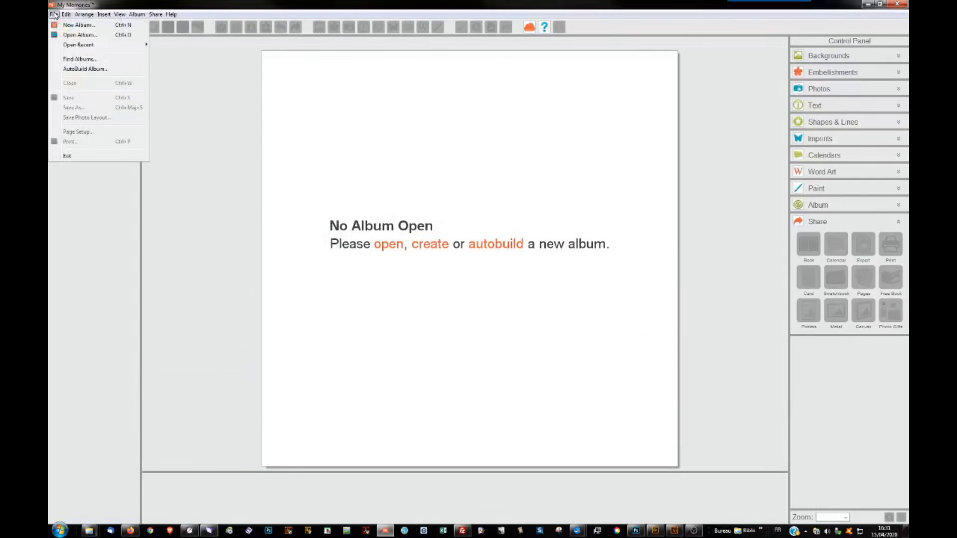
pyautogui.click(96, 36)
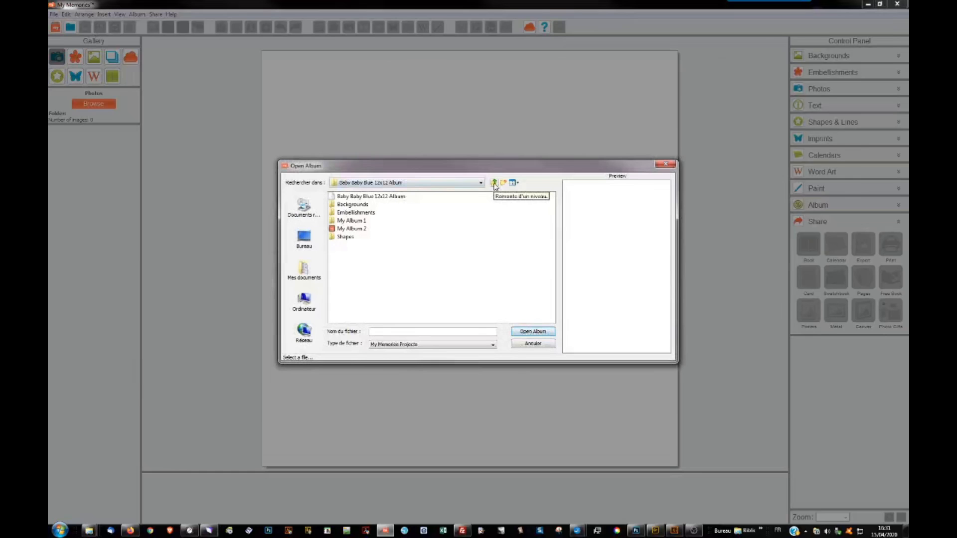
pyautogui.doubleClick(391, 197)
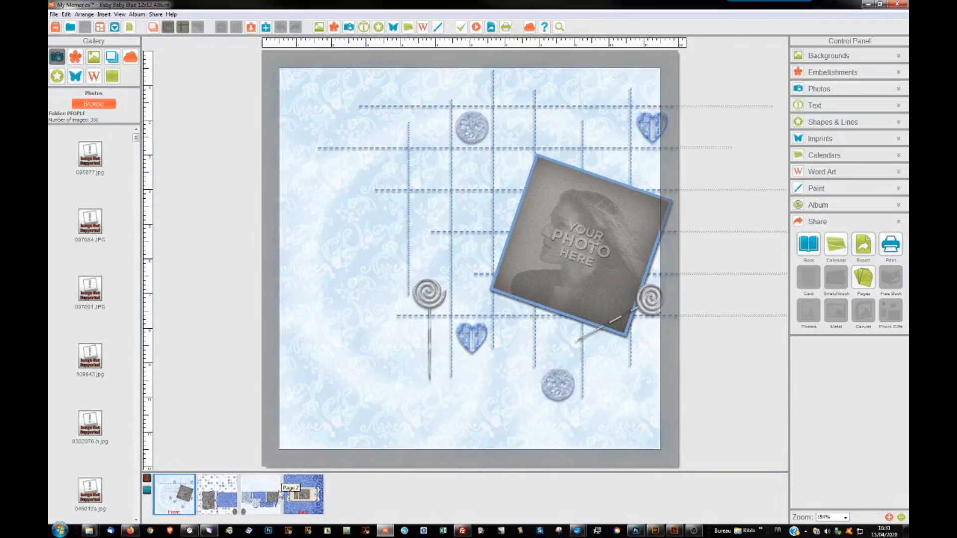
# Switch to File Explorer and browse to the 4 MMS folder of 099- Xmas In Time under 000 à 099
pyautogui.moveTo(92, 532)
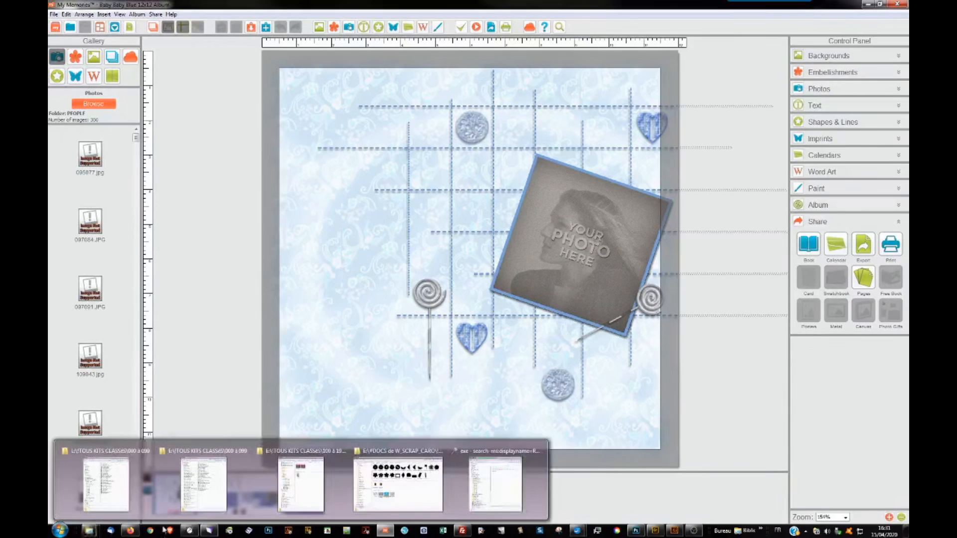
pyautogui.click(486, 490)
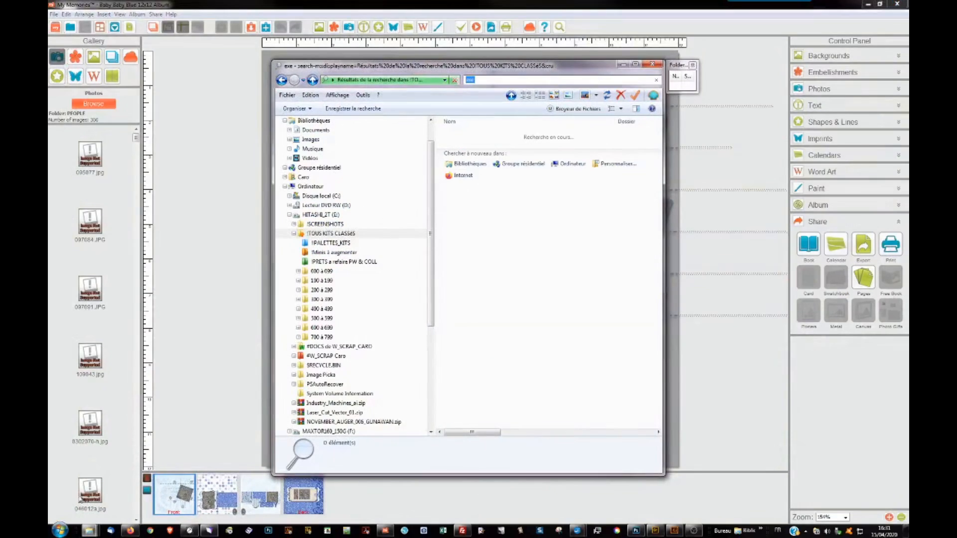
pyautogui.moveTo(95, 531)
pyautogui.click(323, 271)
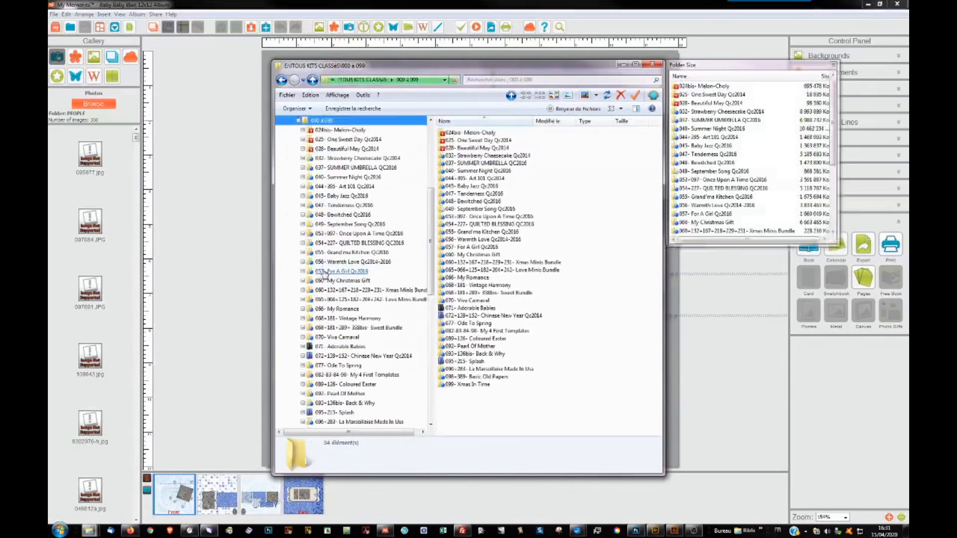
pyautogui.scroll(-3, 349, 379)
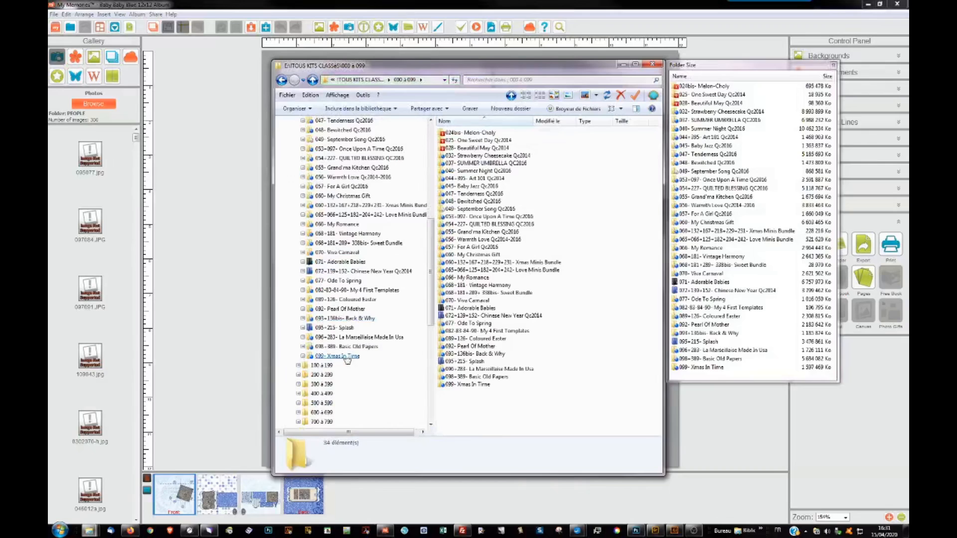
pyautogui.click(346, 357)
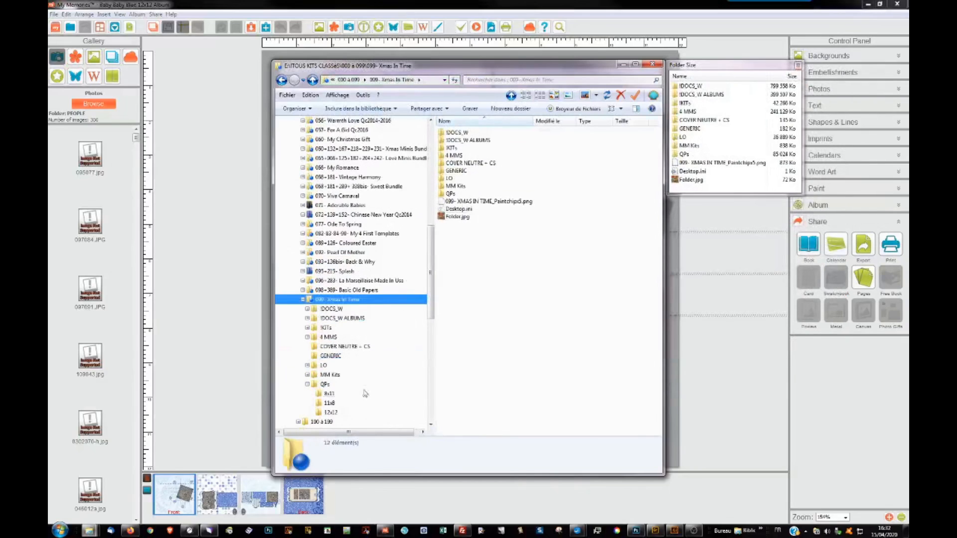
pyautogui.click(329, 338)
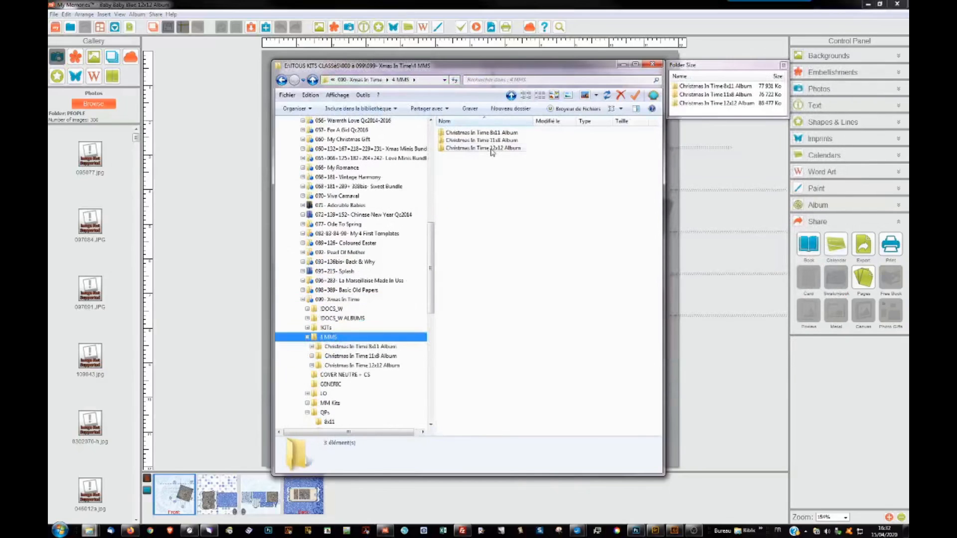
# Open the Christmas In Time Album-Project file from the Christmas In Time 12x12 Album folder in My Memories
pyautogui.doubleClick(492, 149)
pyautogui.click(504, 141)
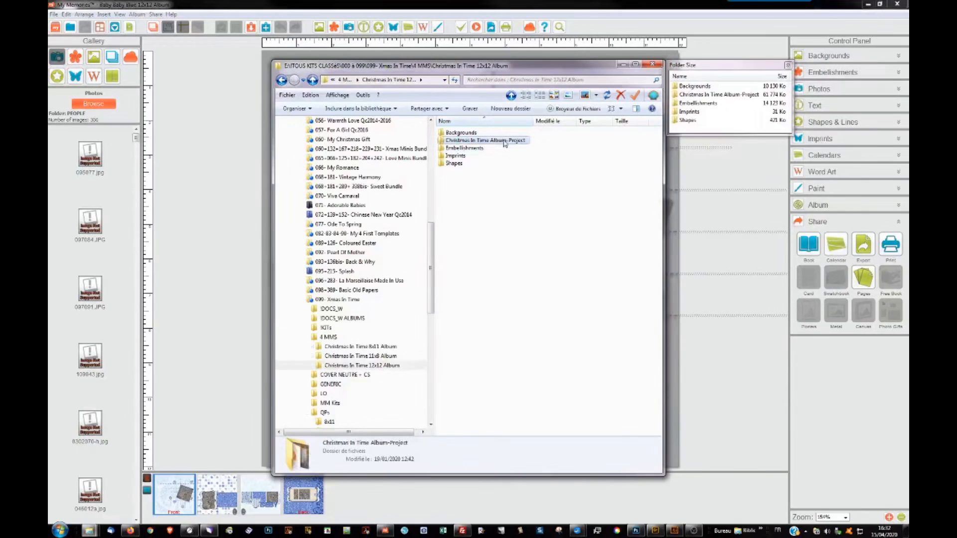
pyautogui.doubleClick(504, 141)
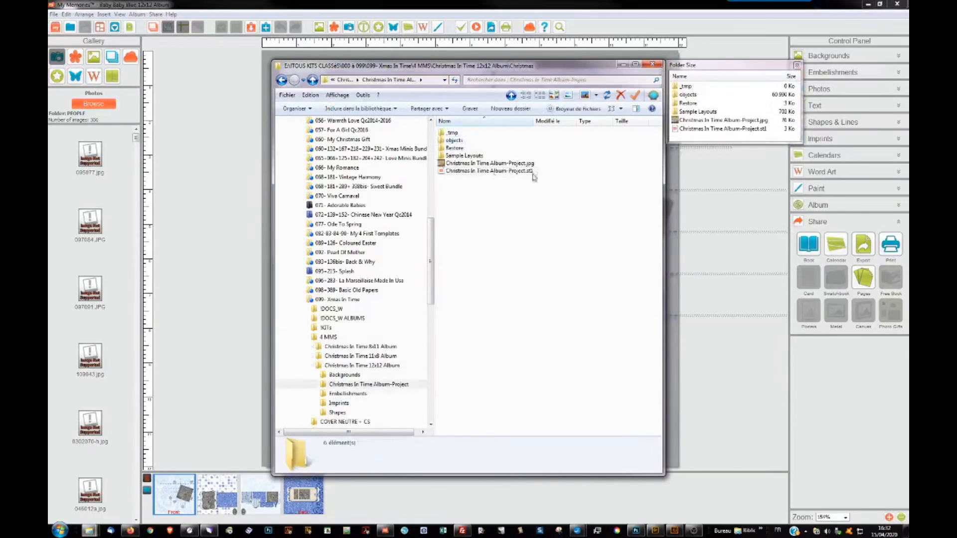
pyautogui.doubleClick(526, 172)
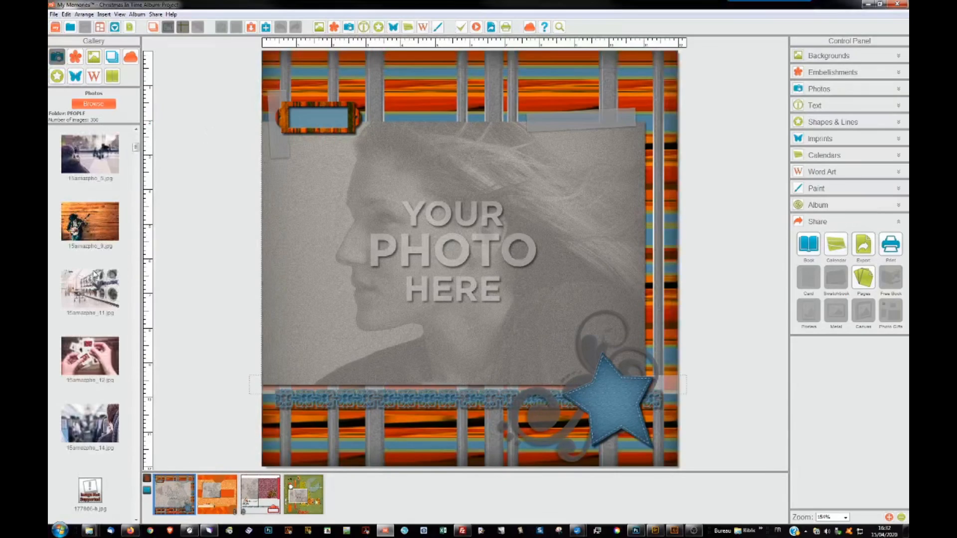
# Fill the front page's placeholder with the banjo player photo and the second page's with the laundromat photo, keeping the default framing
pyautogui.moveTo(95, 231); pyautogui.dragTo(381, 220)
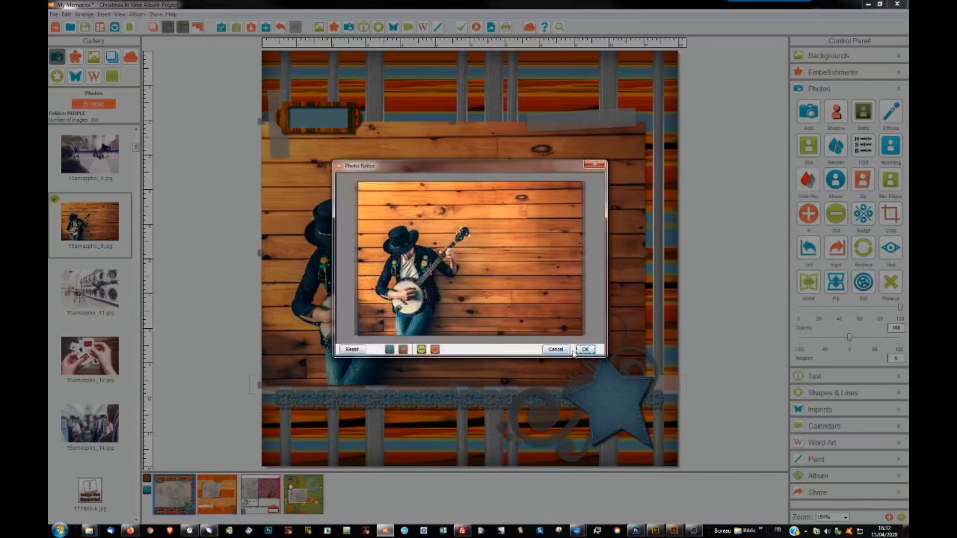
pyautogui.click(579, 351)
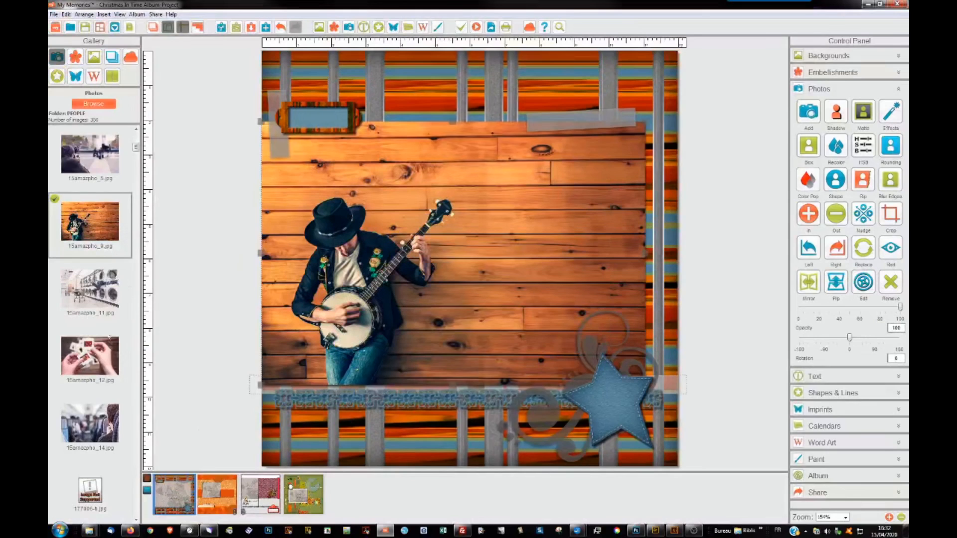
pyautogui.click(222, 502)
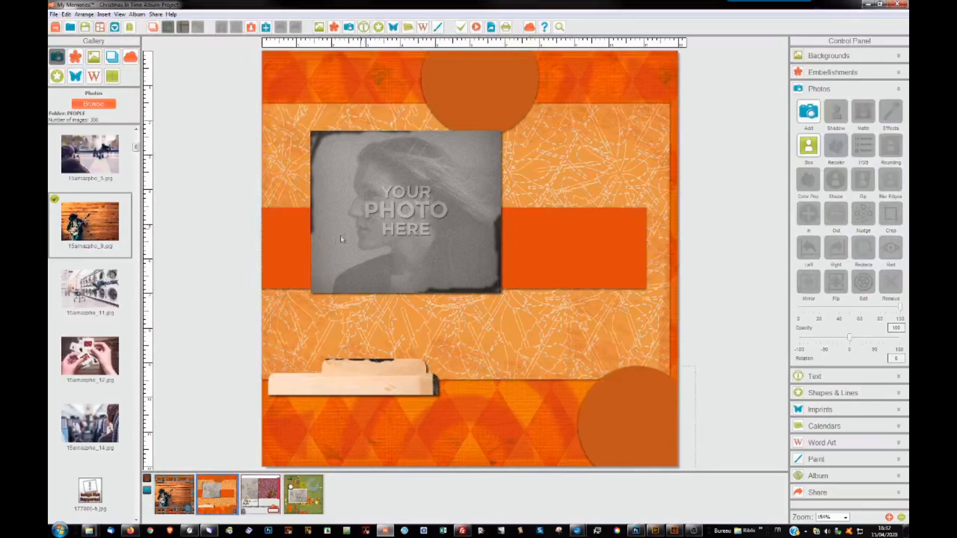
pyautogui.moveTo(107, 298); pyautogui.dragTo(389, 216)
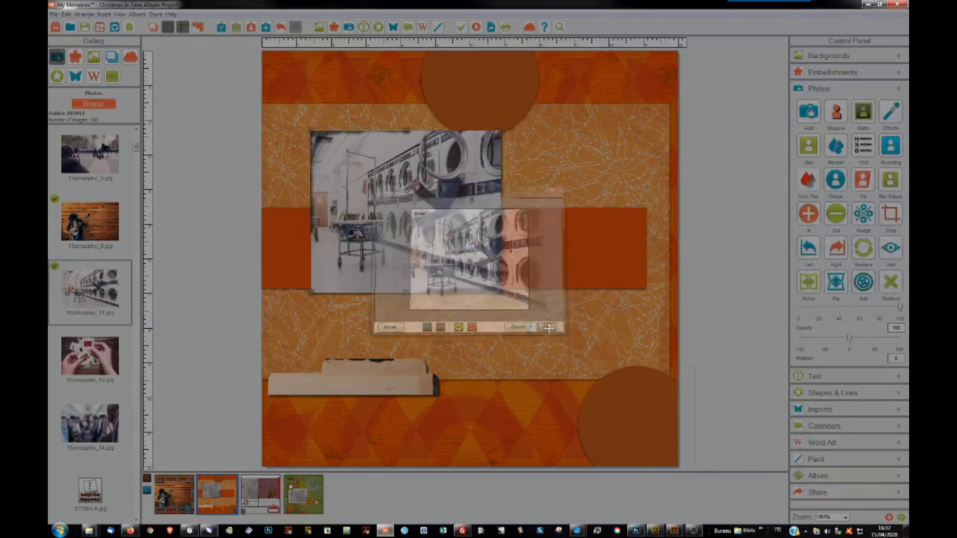
pyautogui.click(549, 329)
# Fill the third page's placeholder with the photo of hands holding slides and the fourth page's with the seated passengers photo, keeping the default framing
pyautogui.click(247, 508)
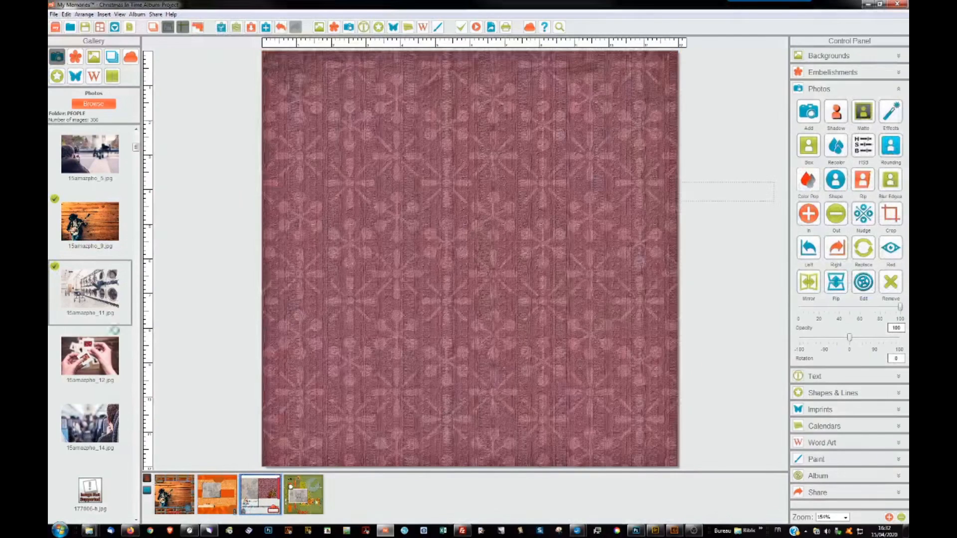
pyautogui.moveTo(90, 356); pyautogui.dragTo(343, 221)
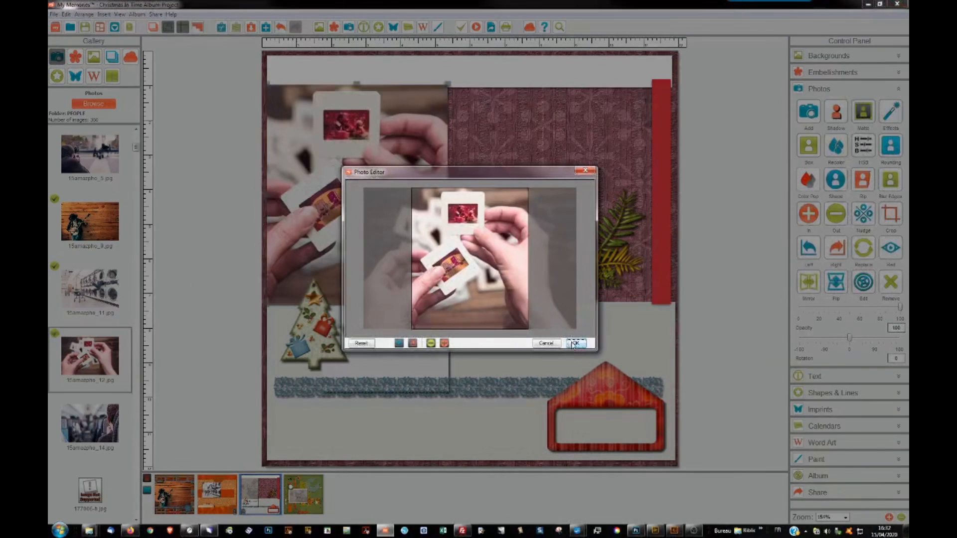
pyautogui.click(574, 343)
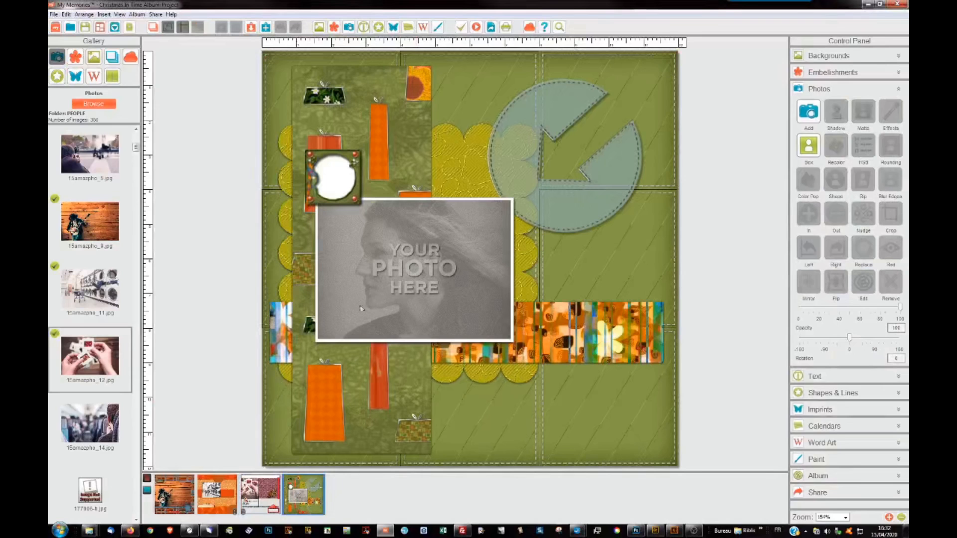
pyautogui.moveTo(92, 432); pyautogui.dragTo(433, 291)
pyautogui.click(558, 327)
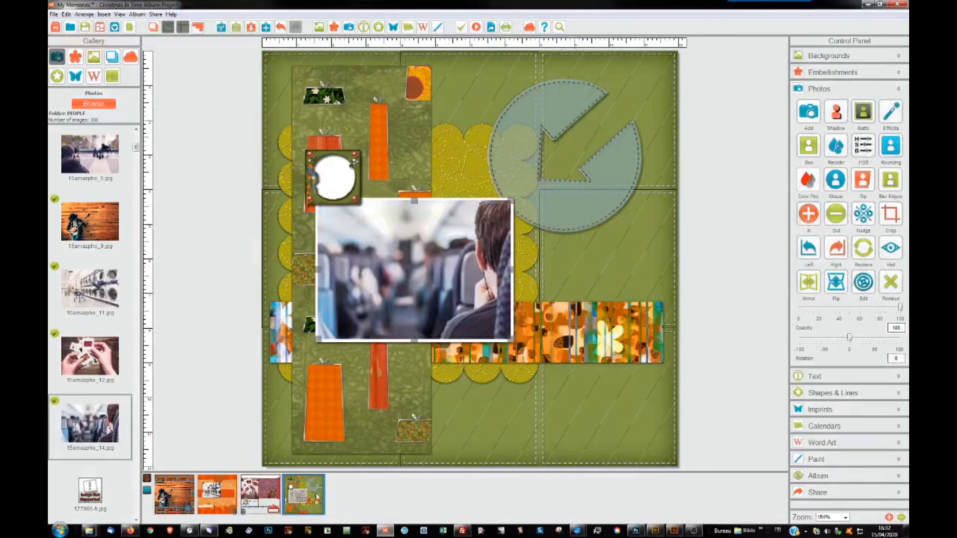
# Look at the photo book upload options for the album without saving the changes, and close them without uploading
pyautogui.click(904, 90)
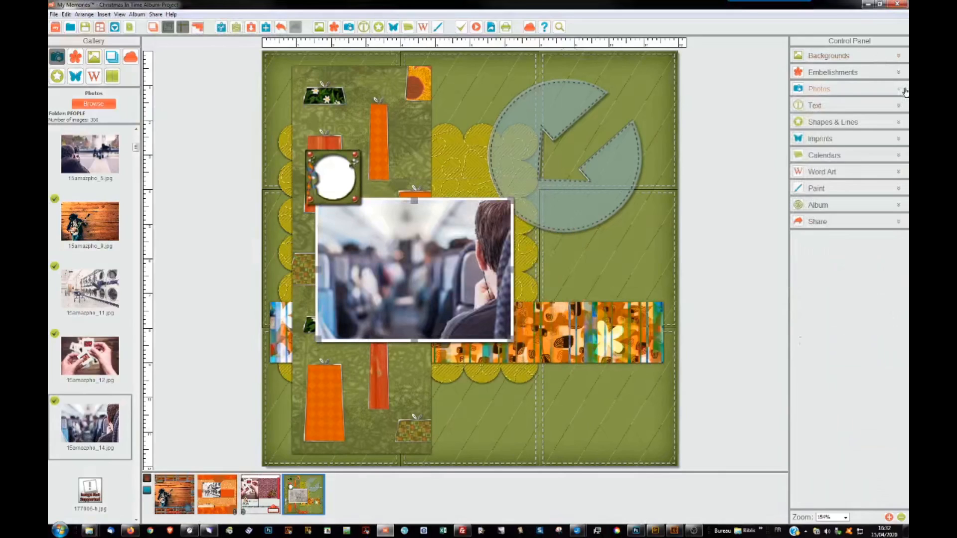
pyautogui.click(834, 223)
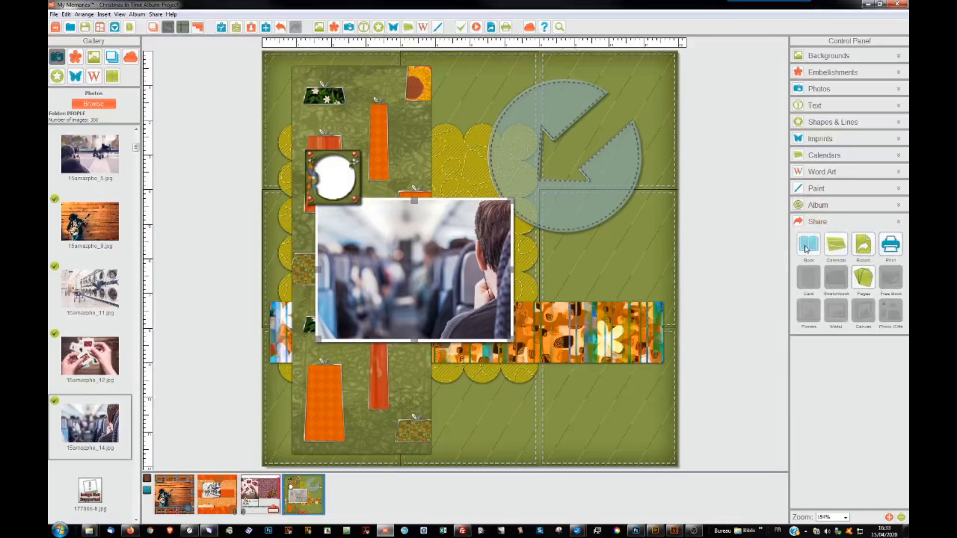
pyautogui.click(806, 248)
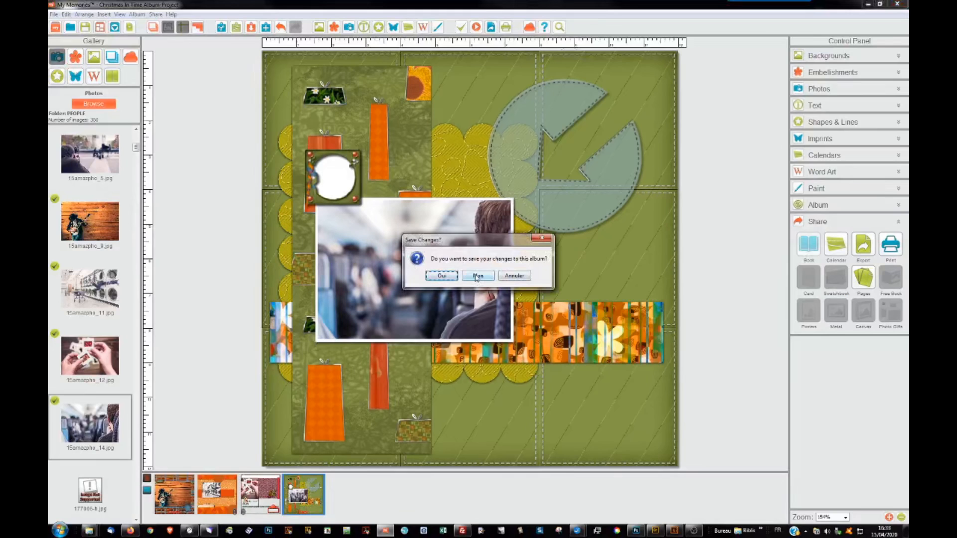
pyautogui.click(477, 278)
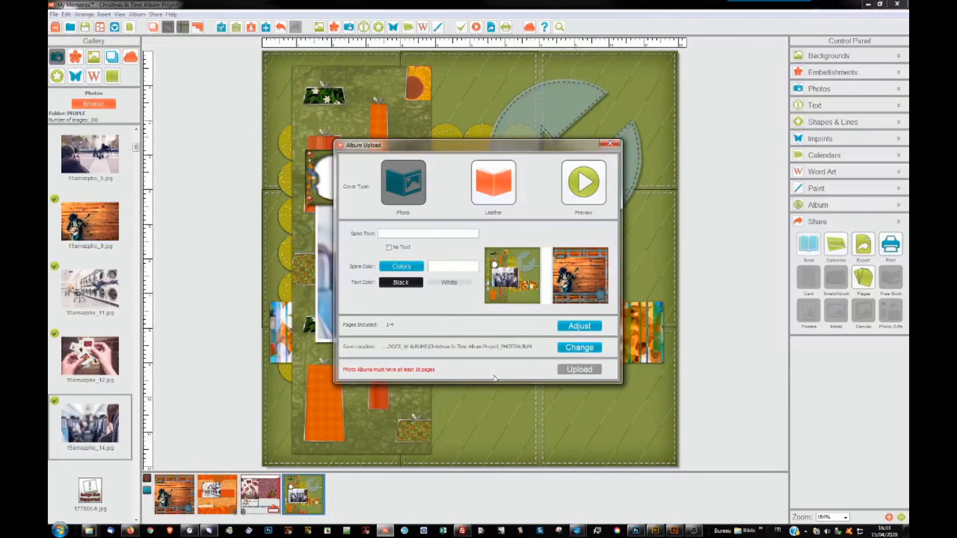
pyautogui.click(610, 144)
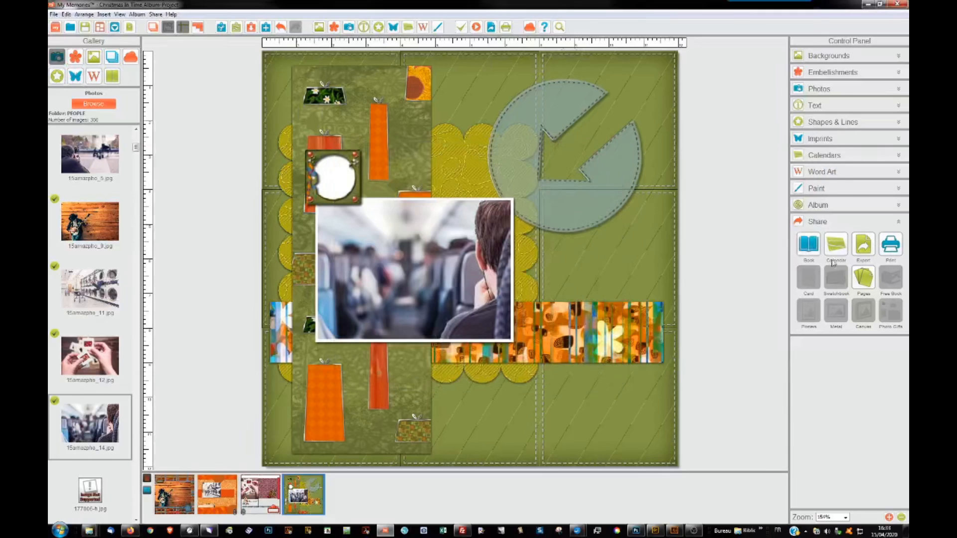
# Set up an album export without saving the changes, using the JPG type and the Large - 3600 x 3600 pixel image size
pyautogui.click(865, 248)
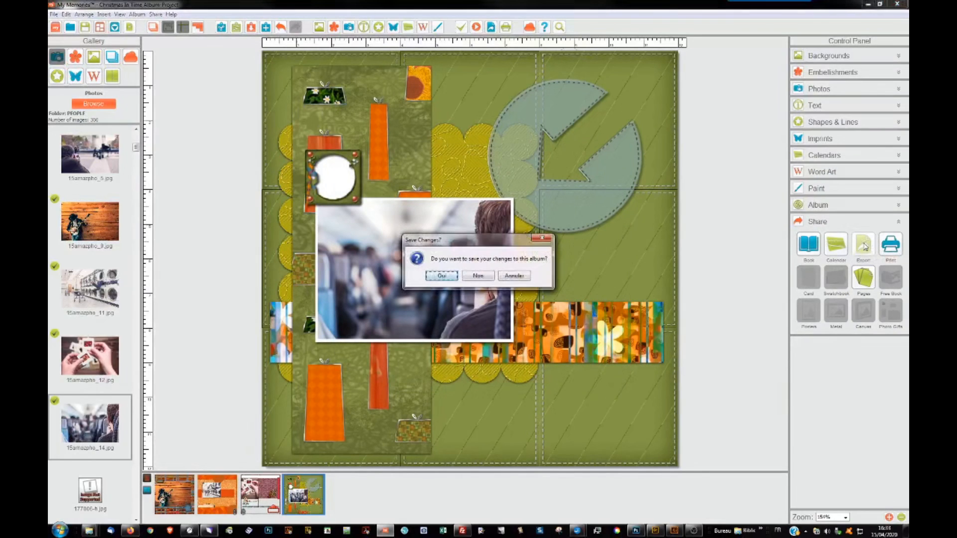
pyautogui.click(477, 276)
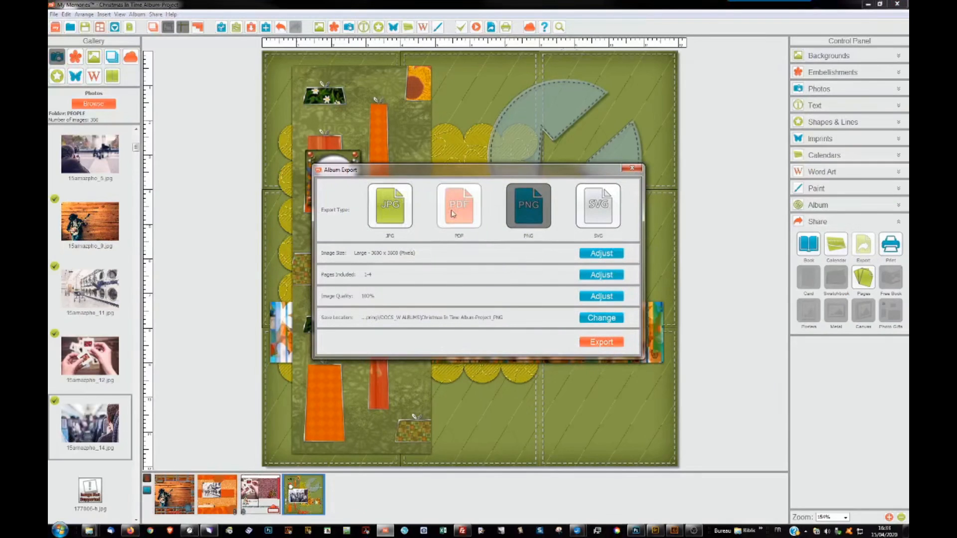
pyautogui.click(598, 217)
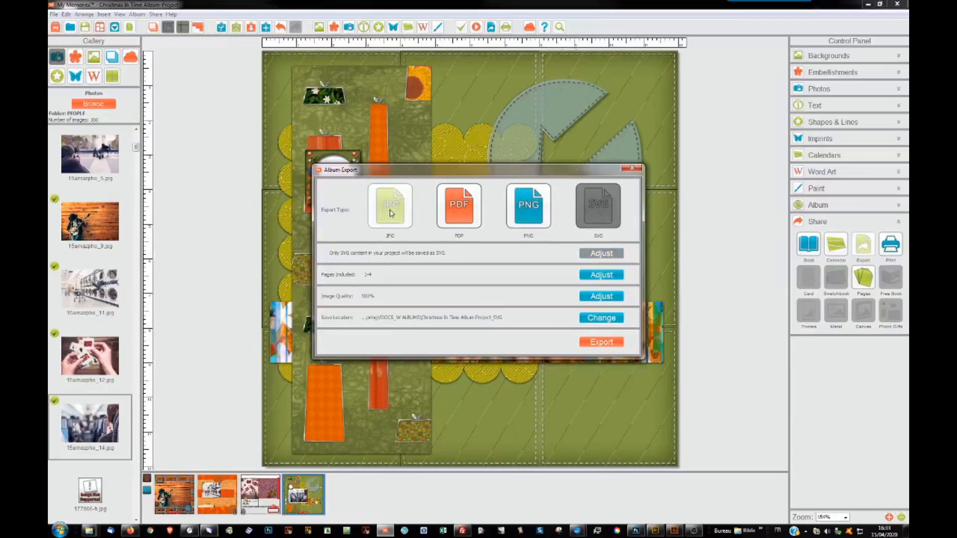
pyautogui.click(391, 212)
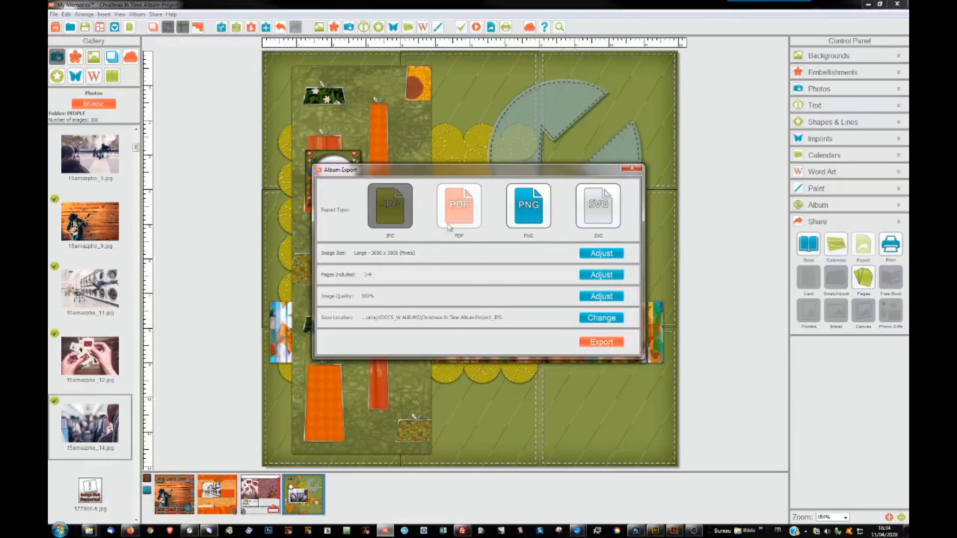
pyautogui.click(604, 255)
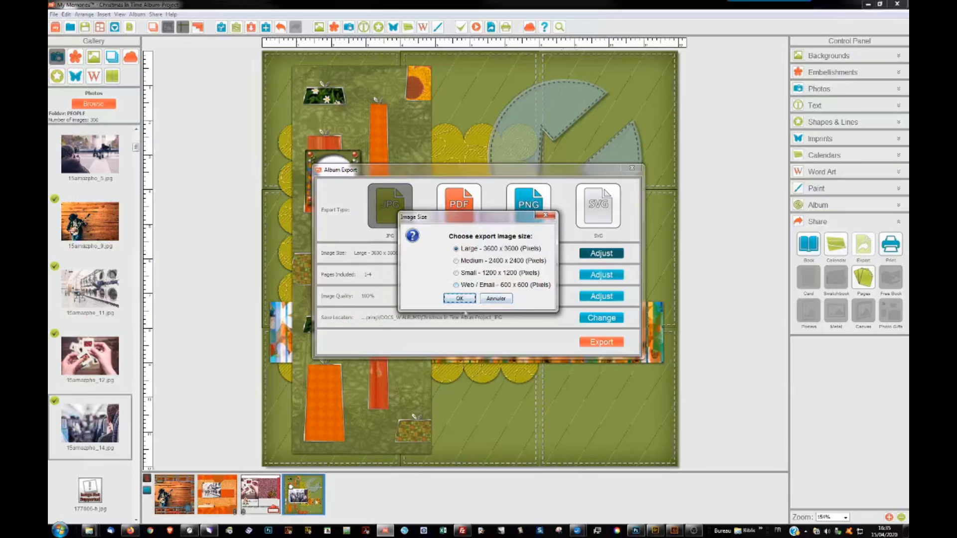
pyautogui.click(460, 299)
# Try clearing the export's page selection and entering page 4 as the range, and finally include all pages 1-4
pyautogui.click(592, 278)
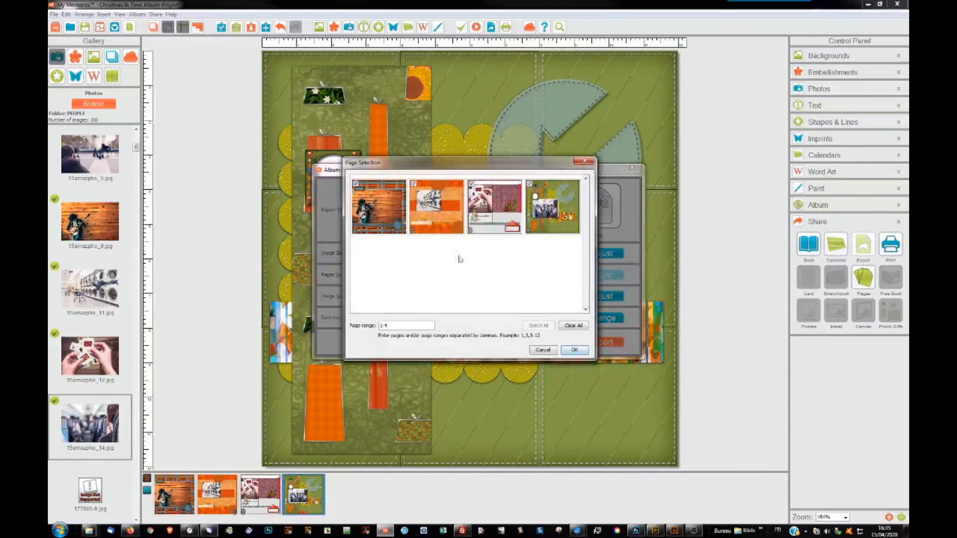
pyautogui.click(581, 327)
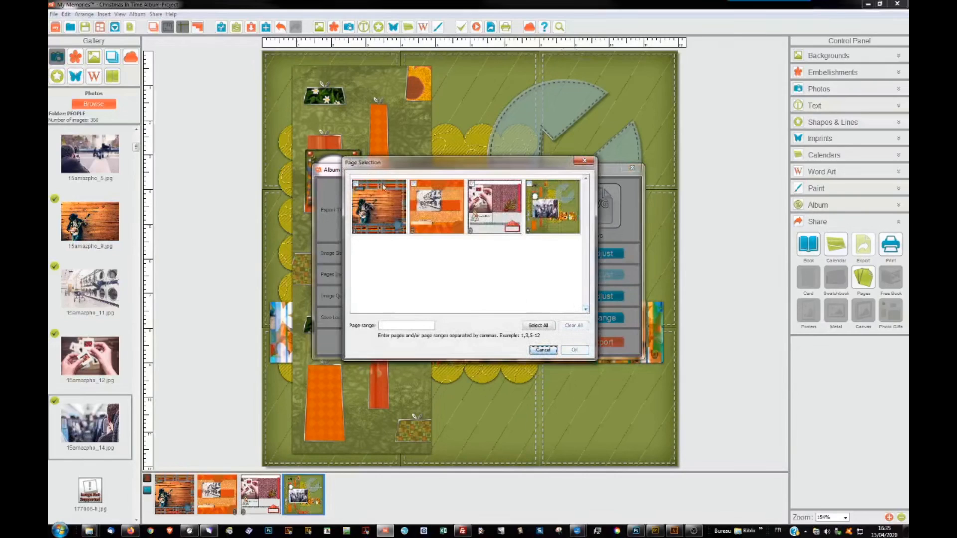
pyautogui.click(539, 325)
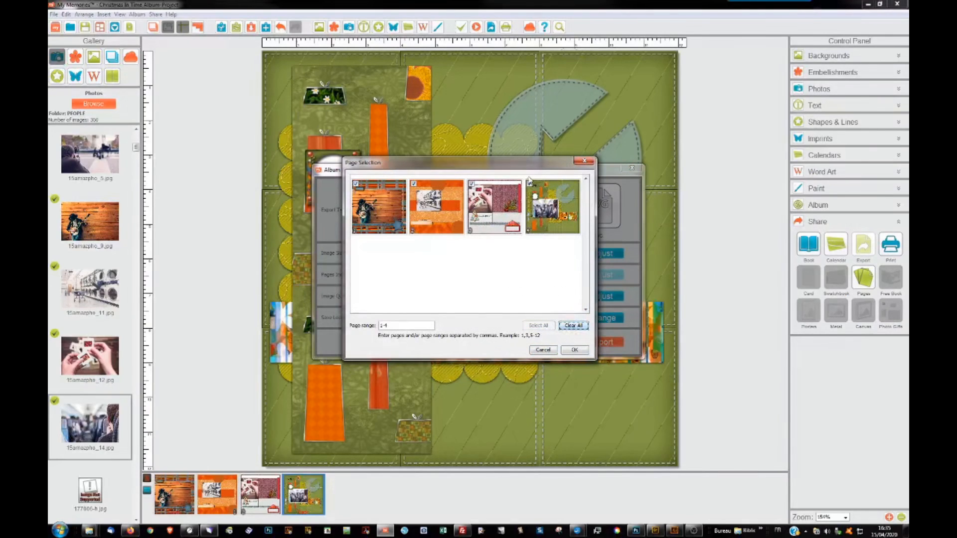
pyautogui.click(575, 326)
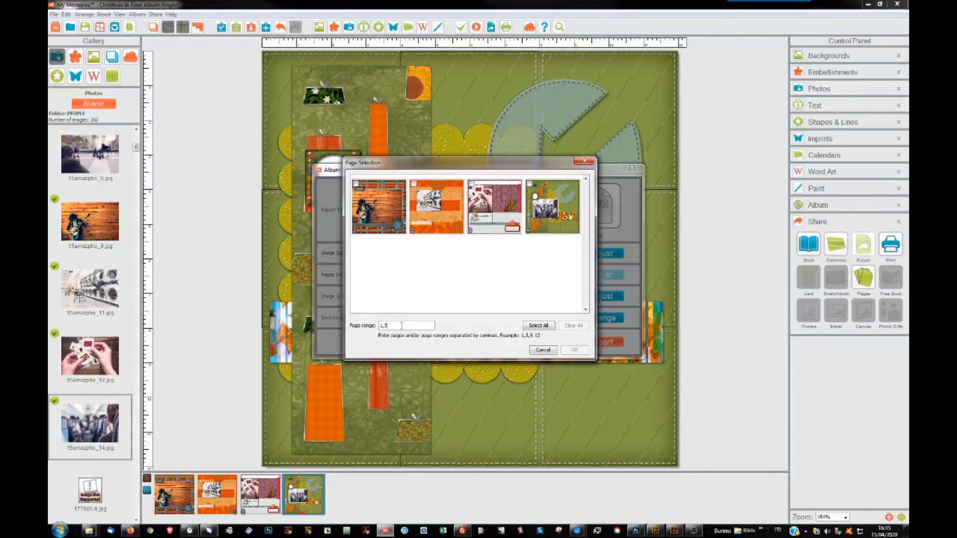
pyautogui.moveTo(401, 325); pyautogui.dragTo(376, 330)
pyautogui.write('4')
pyautogui.click(539, 326)
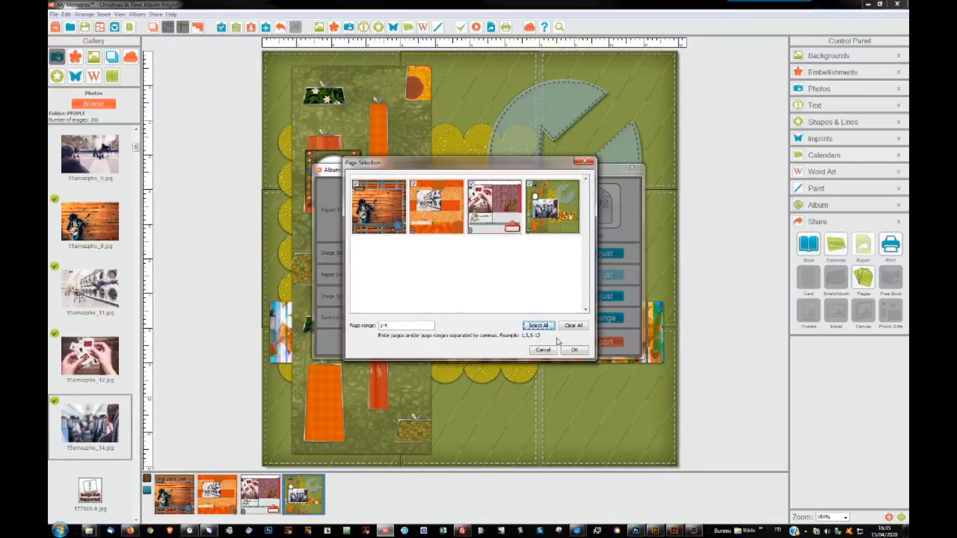
pyautogui.click(574, 350)
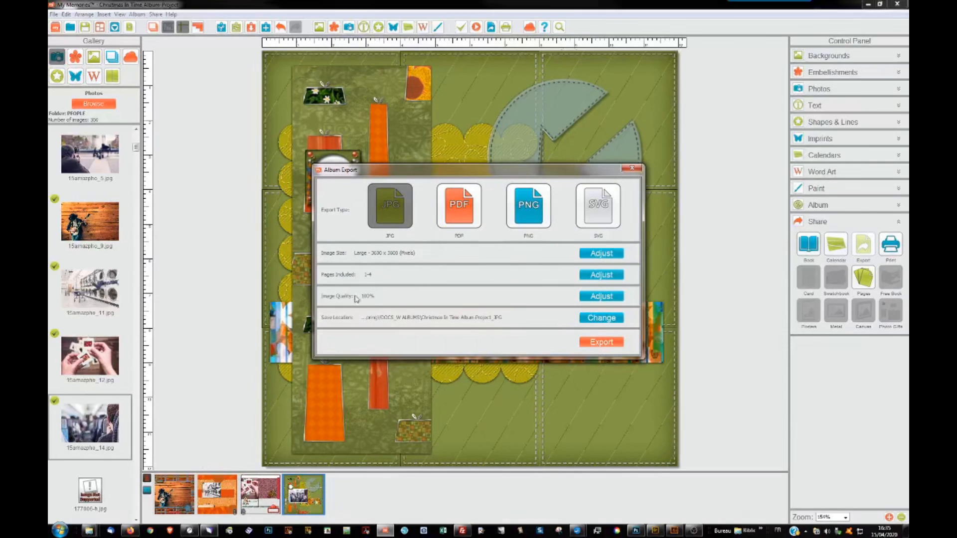
# Review the export's image quality level and the available image sizes without changing either
pyautogui.click(601, 297)
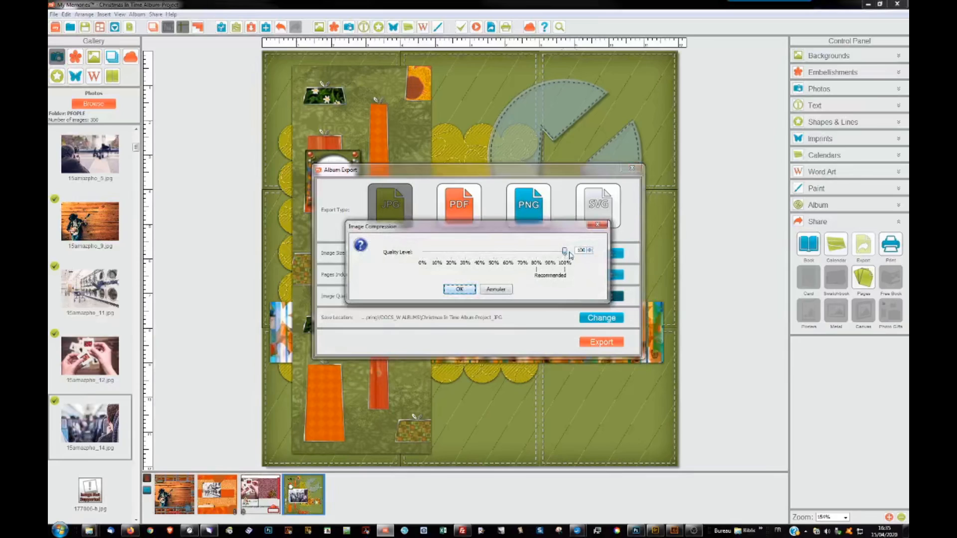
pyautogui.click(494, 290)
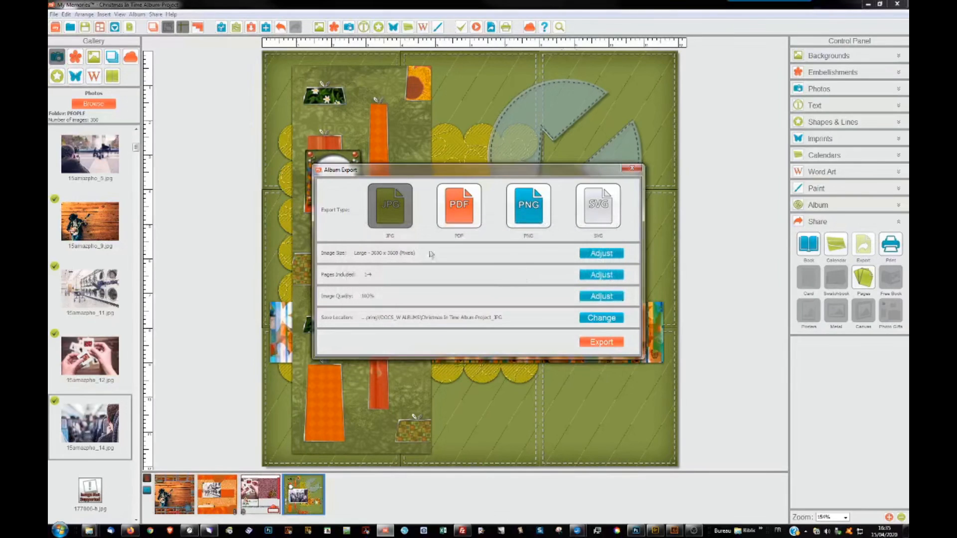
pyautogui.click(595, 256)
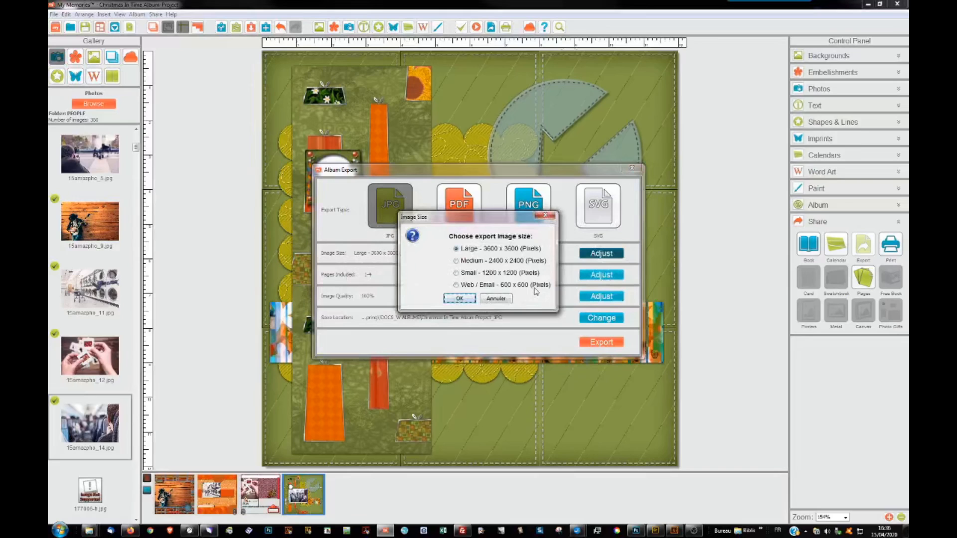
pyautogui.click(495, 301)
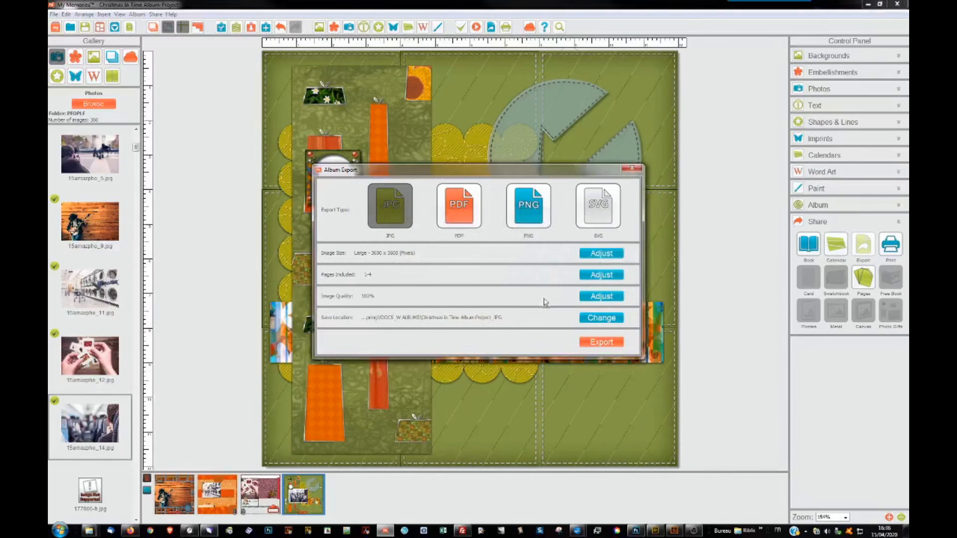
# Change the export's save location to the 099- Xmas In Time folder, keeping the name Christmas In Time Album-Project_JPG
pyautogui.click(602, 320)
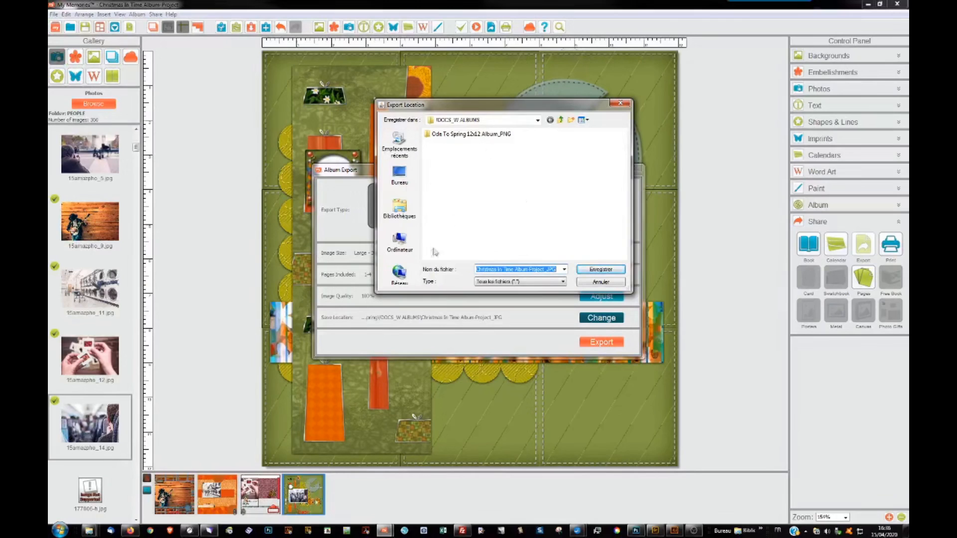
pyautogui.click(509, 120)
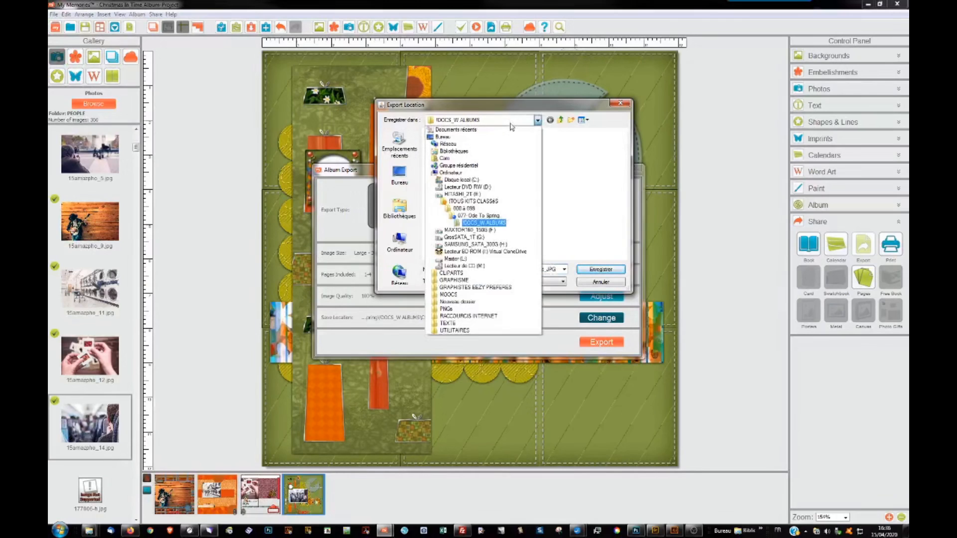
pyautogui.click(472, 201)
pyautogui.doubleClick(468, 209)
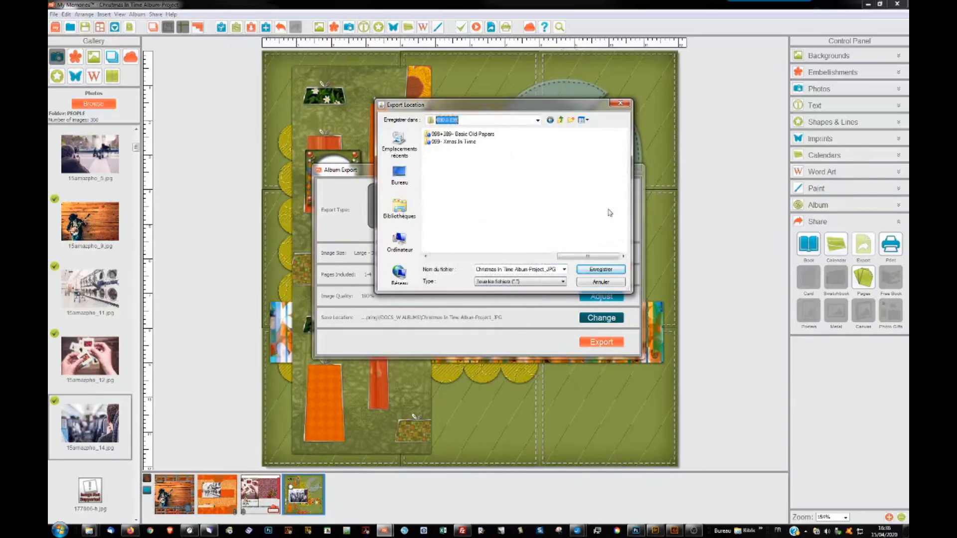
pyautogui.doubleClick(449, 143)
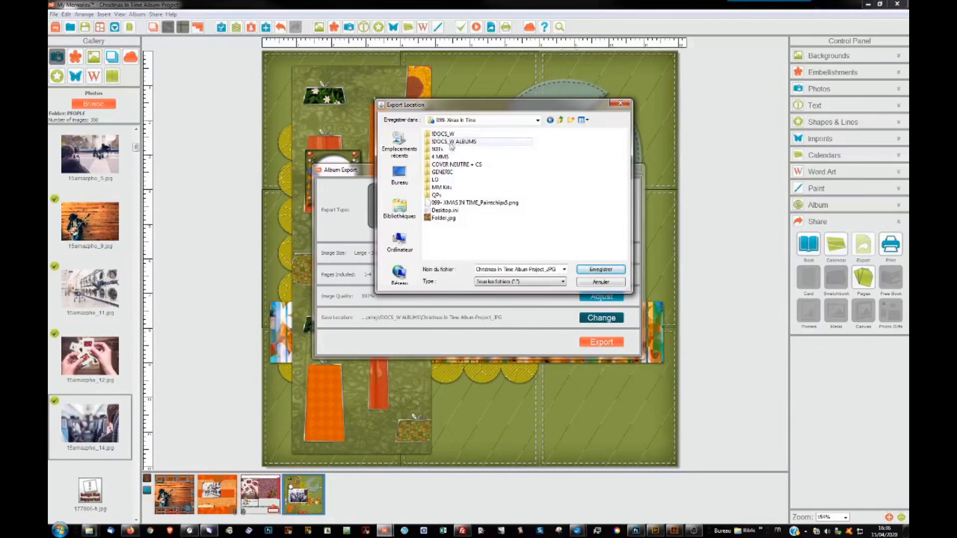
pyautogui.click(436, 181)
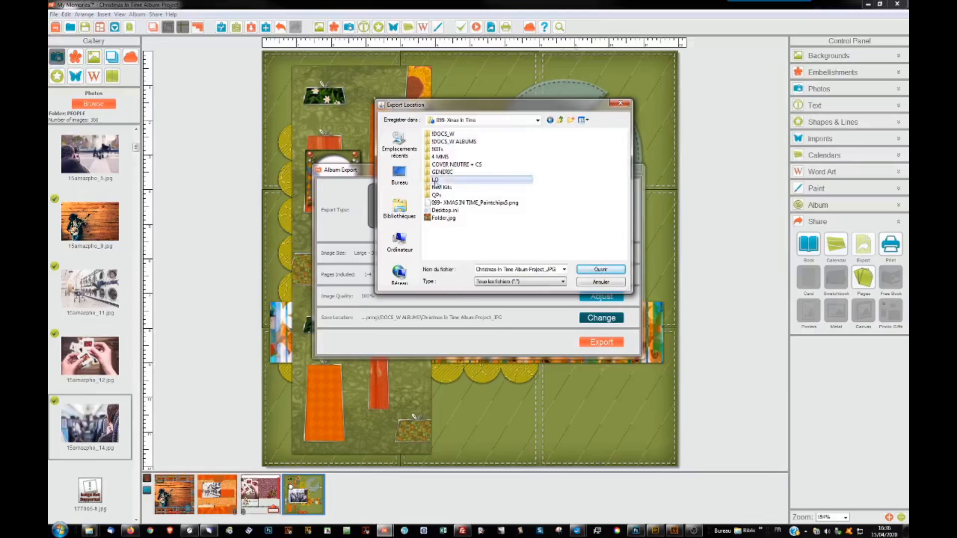
pyautogui.doubleClick(435, 181)
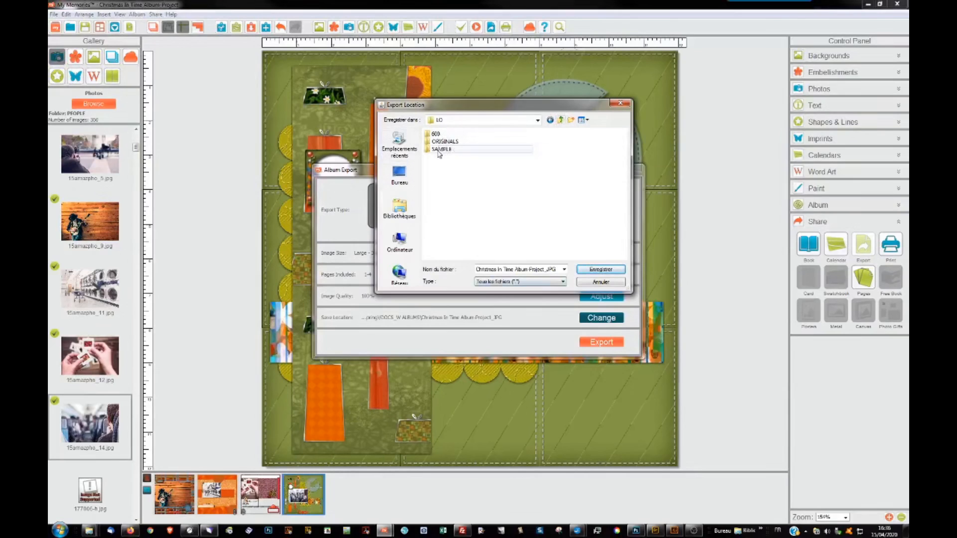
pyautogui.click(561, 120)
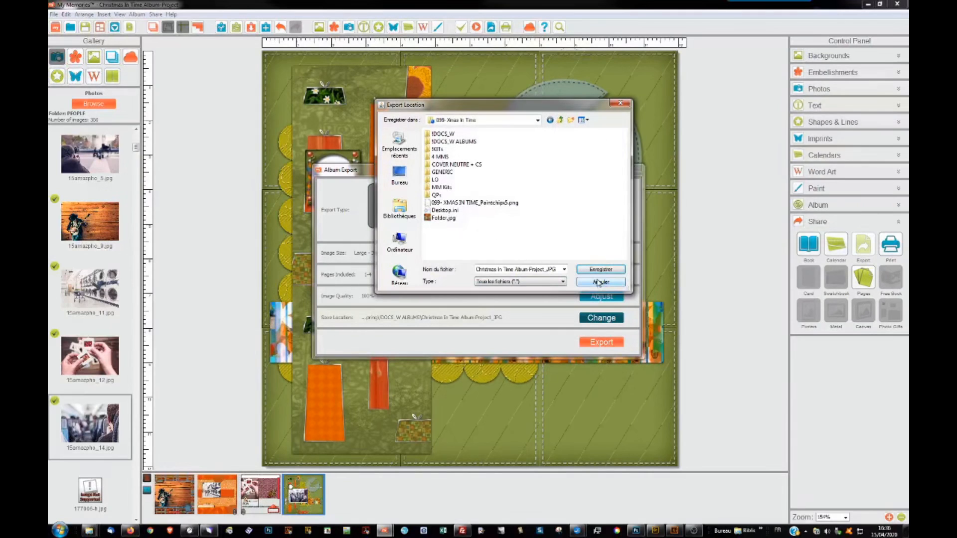
pyautogui.click(583, 270)
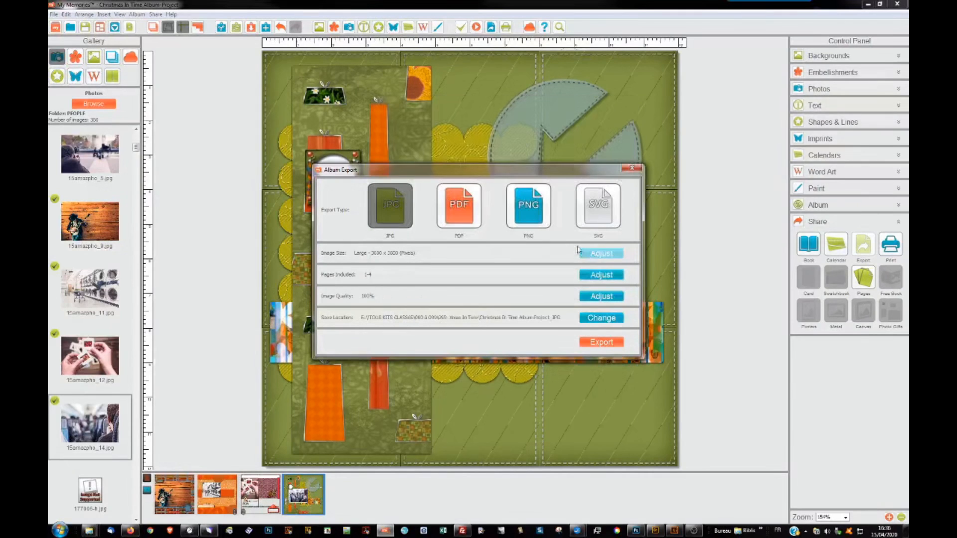
# Export the album pages to the chosen location and switch to the File Explorer window showing the Christmas In Time album folder
pyautogui.click(597, 344)
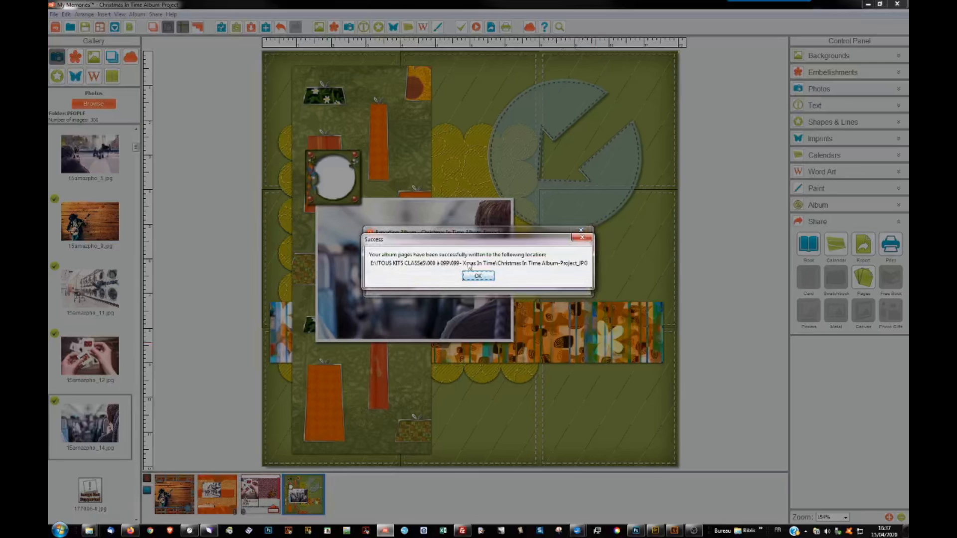
pyautogui.click(479, 277)
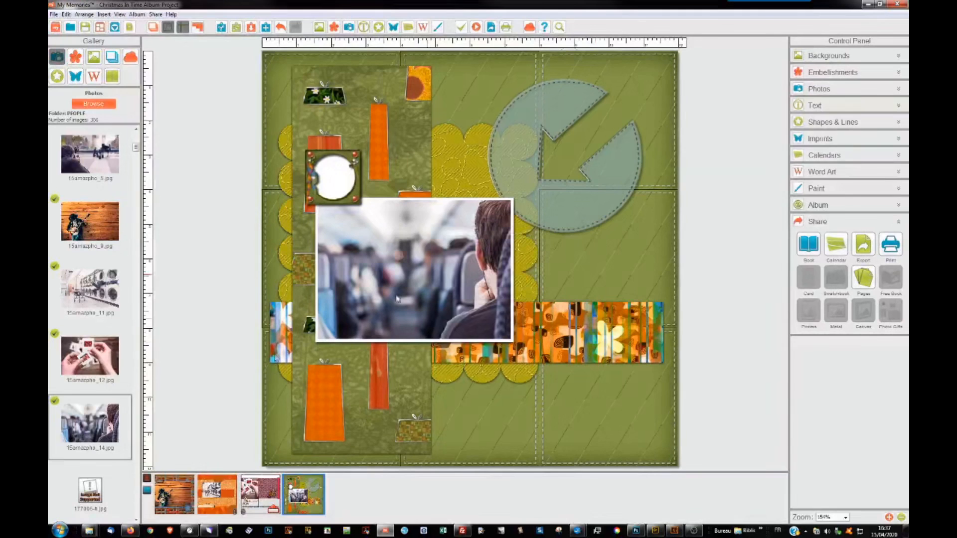
pyautogui.moveTo(90, 532)
pyautogui.click(496, 491)
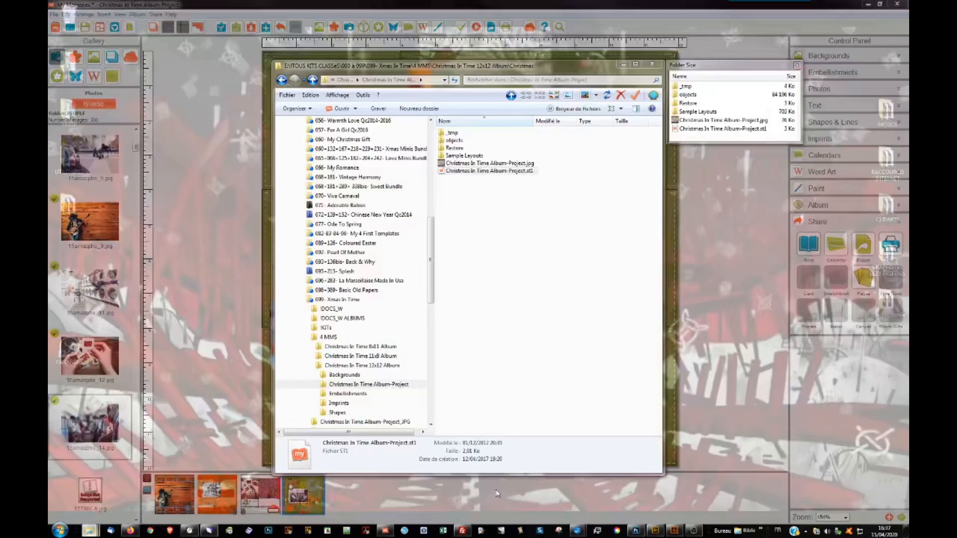
# Open Christmas In Time Album-Project_JPG inside the 099- Xmas In Time folder and view its exported pages as large thumbnails and in a file preview
pyautogui.click(344, 300)
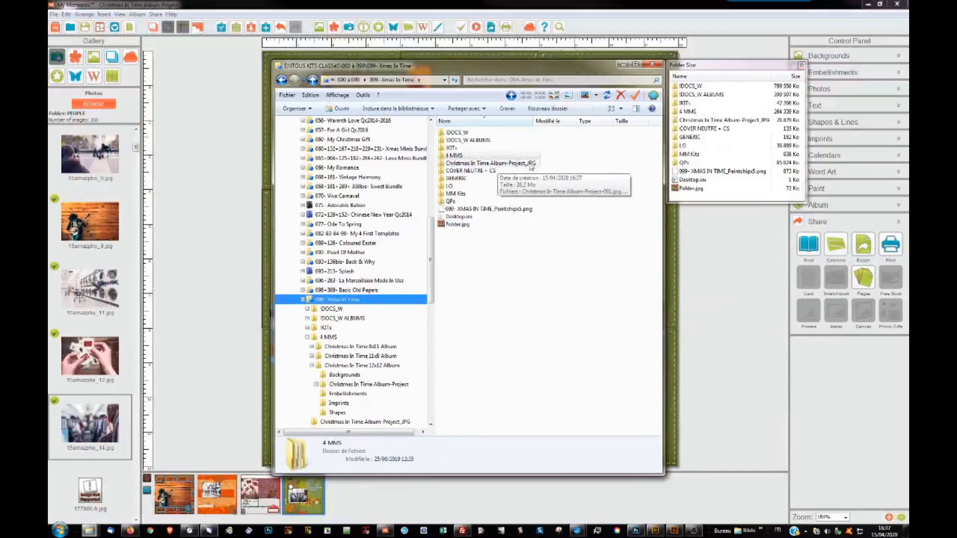
pyautogui.doubleClick(531, 167)
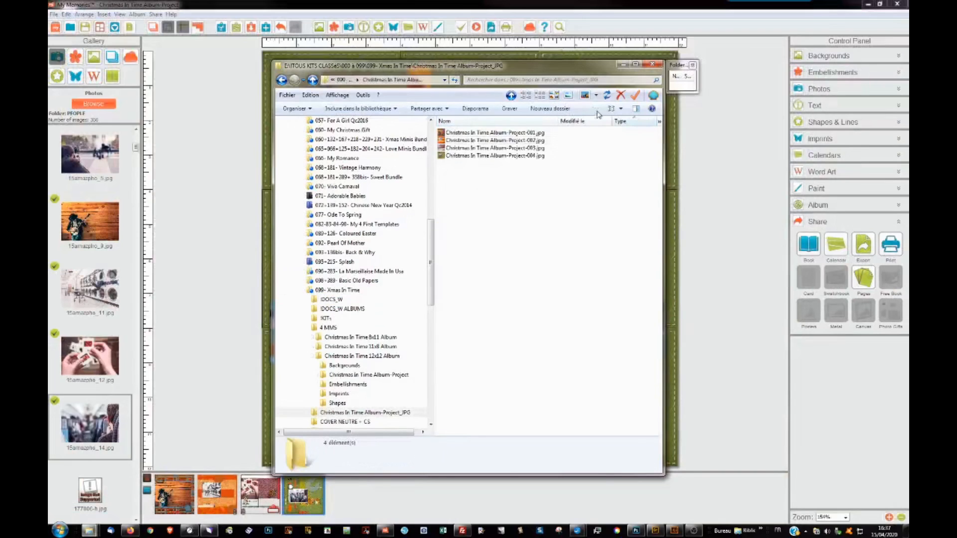
pyautogui.doubleClick(582, 72)
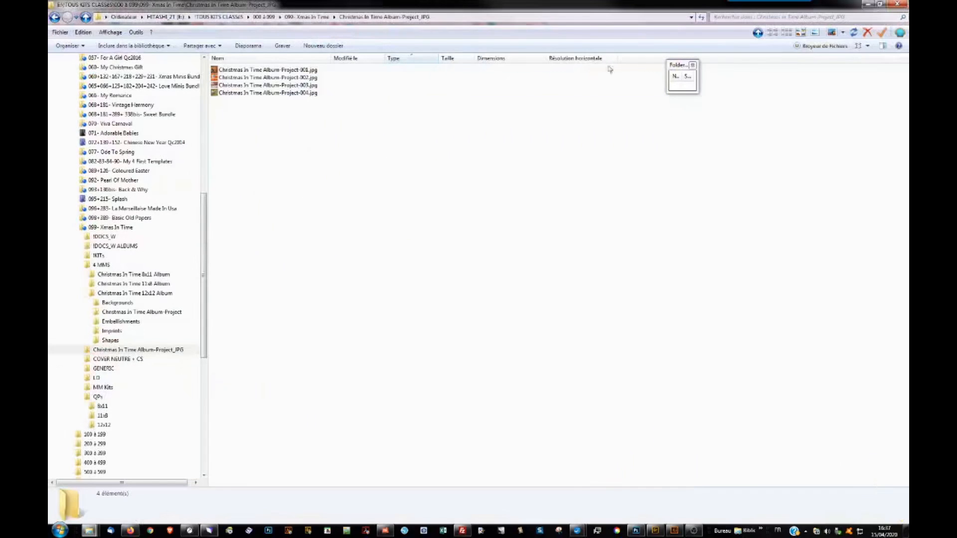
pyautogui.click(831, 33)
pyautogui.click(289, 164)
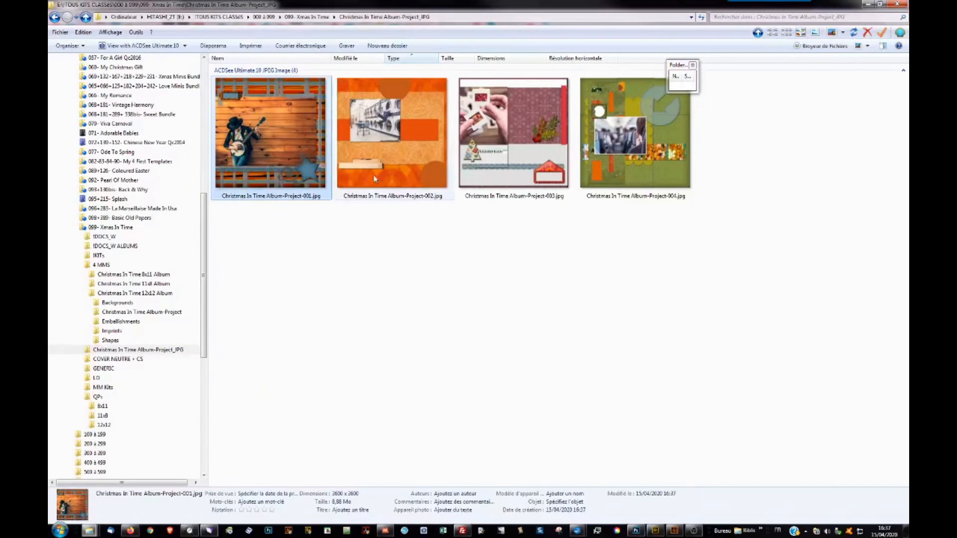
pyautogui.click(883, 46)
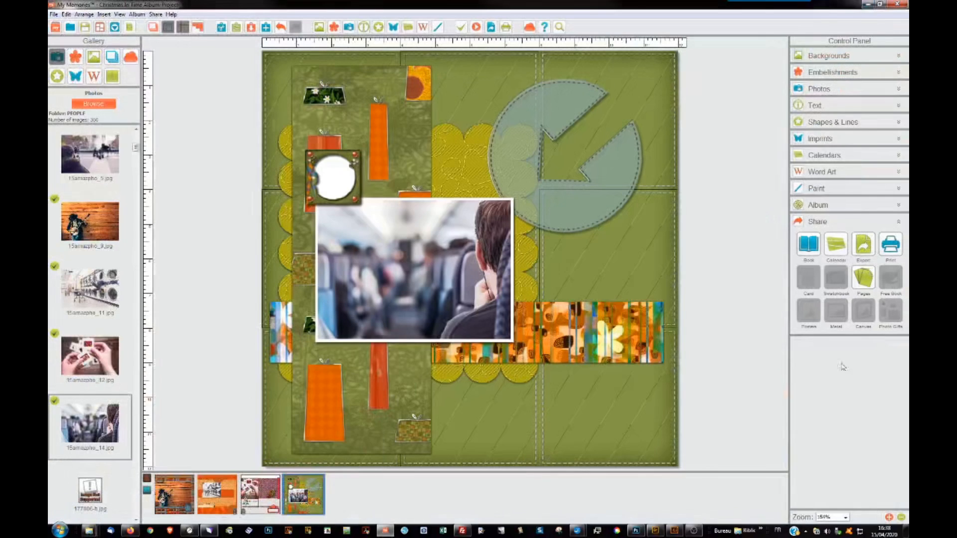
# Switch back to My Memories Suite and export all album pages as a PDF without saving the album changes
pyautogui.click(865, 248)
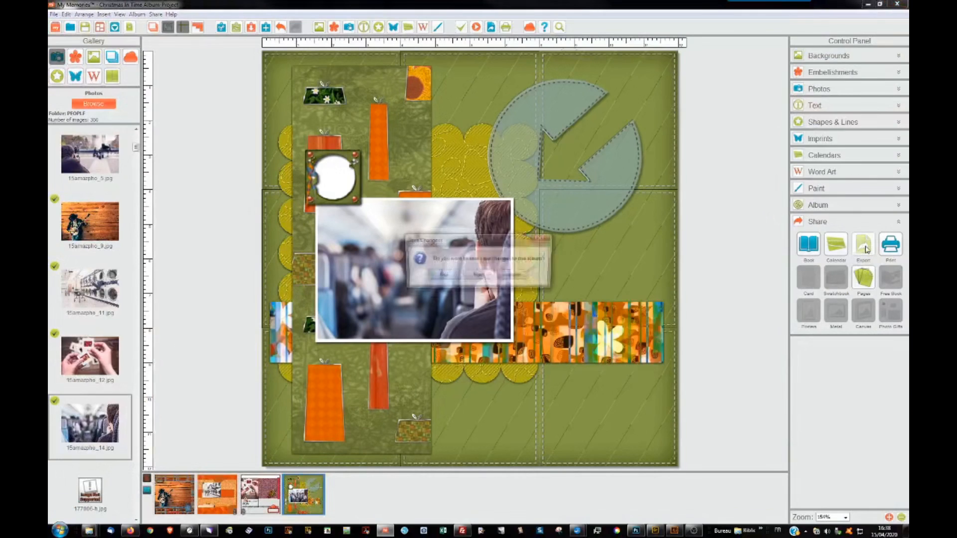
pyautogui.click(475, 276)
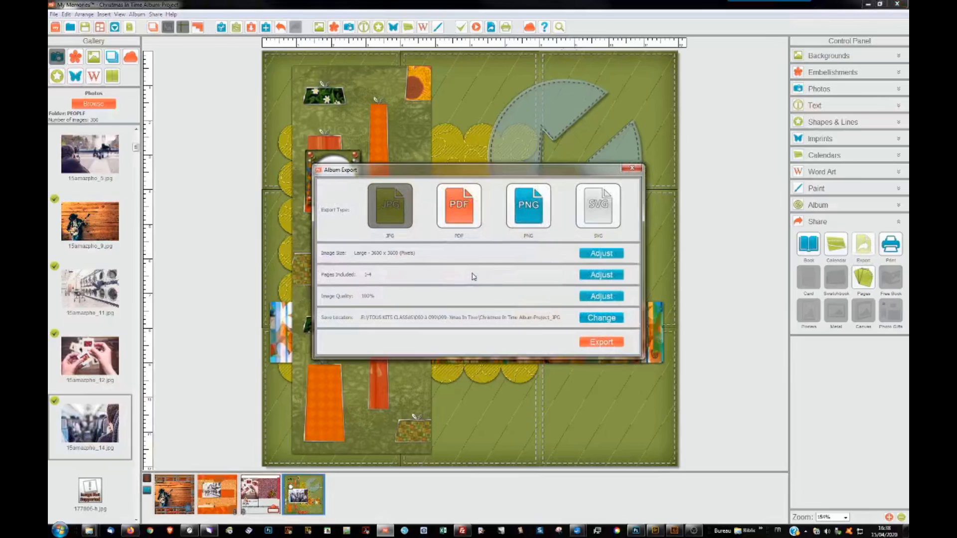
pyautogui.click(464, 212)
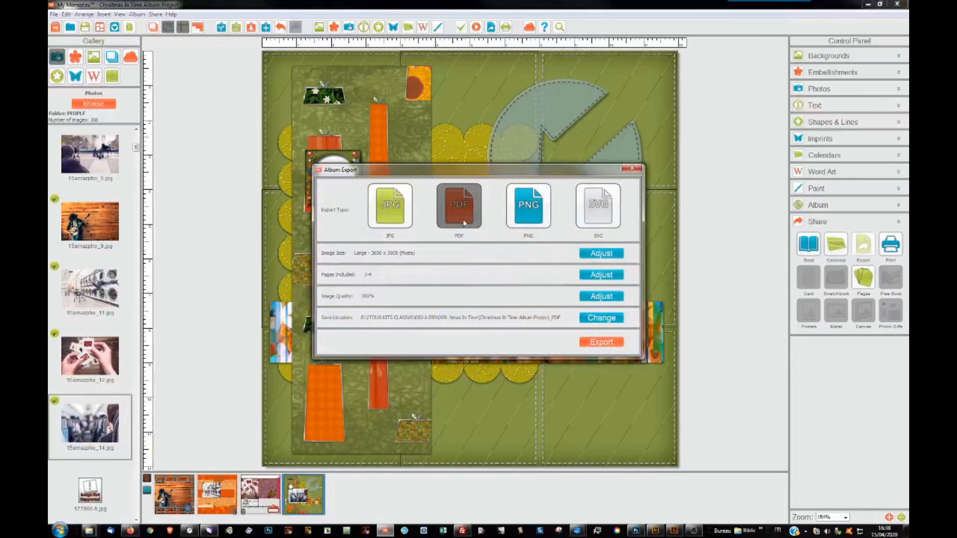
pyautogui.click(616, 343)
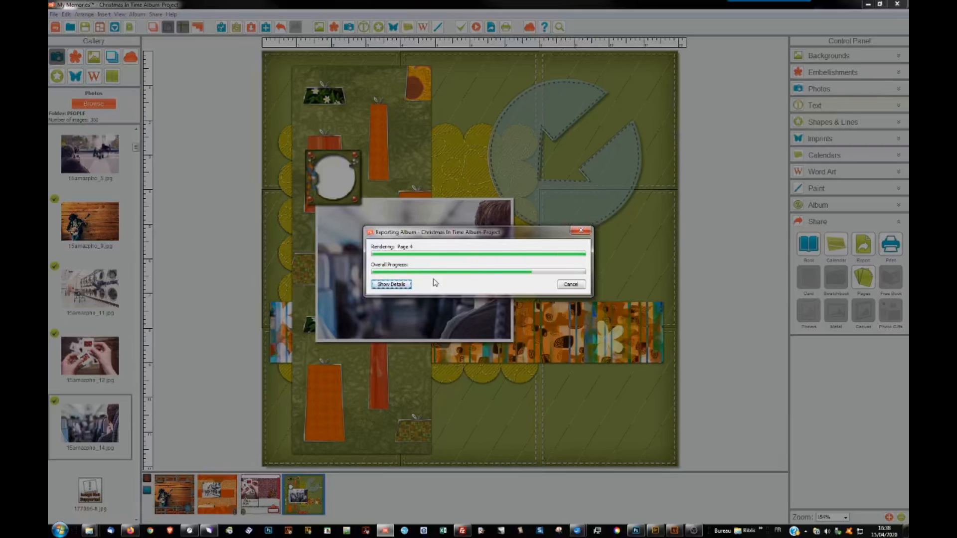
pyautogui.click(480, 277)
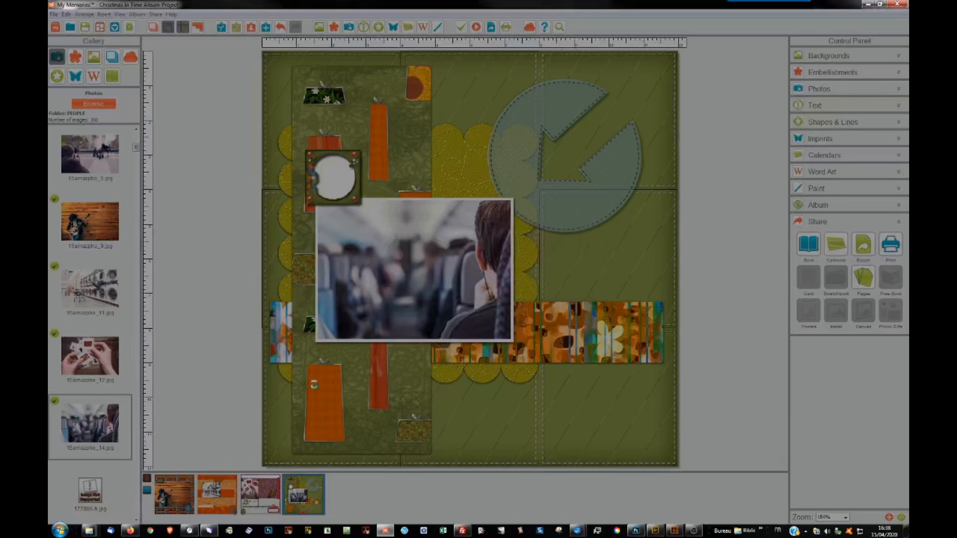
# Switch to File Explorer, open Christmas In Time Album-Project_PDF inside the 099- Xmas In Time folder, and select the exported PDF file
pyautogui.moveTo(90, 531)
pyautogui.click(496, 476)
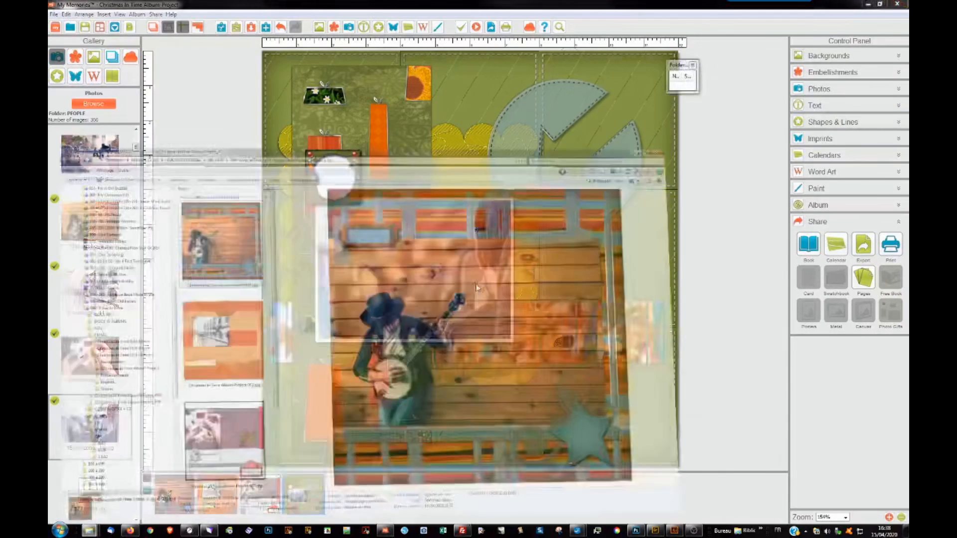
pyautogui.click(115, 228)
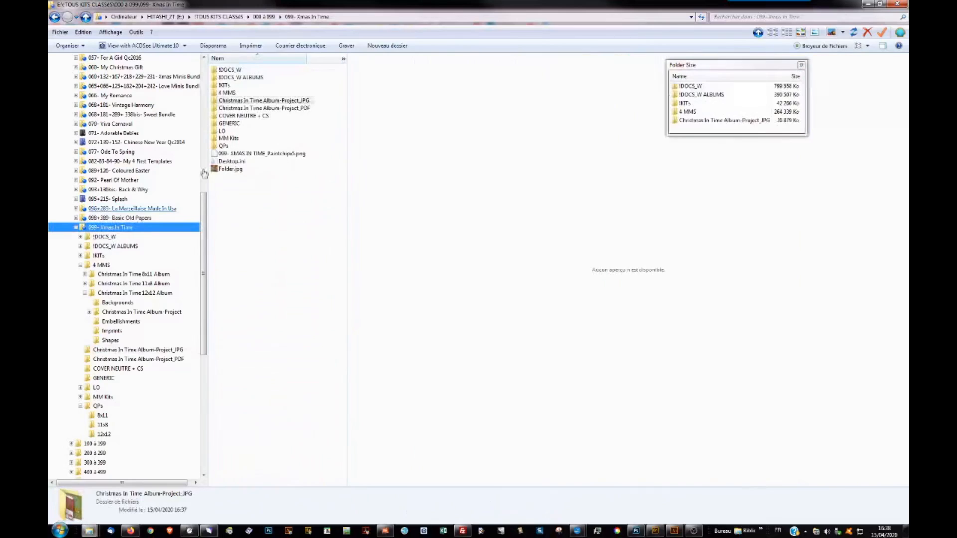
pyautogui.click(288, 110)
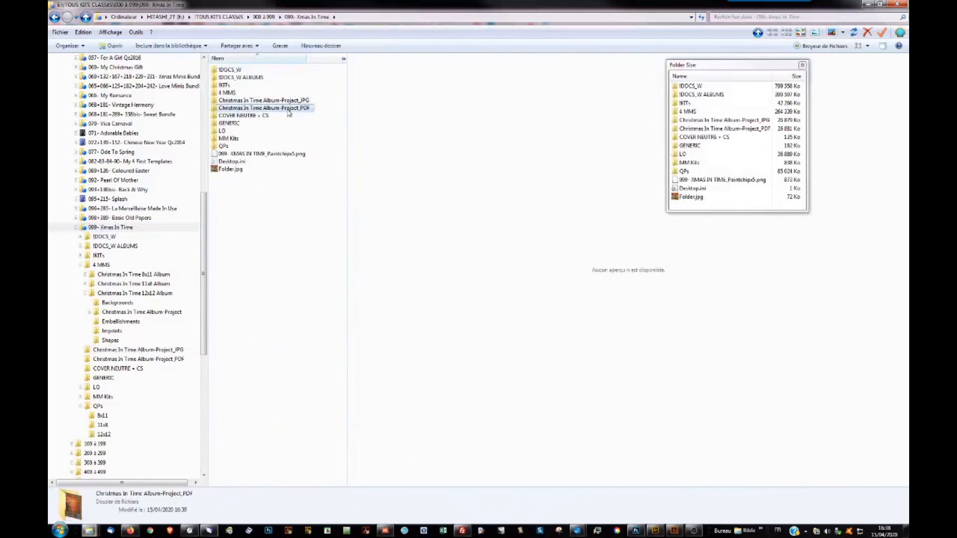
pyautogui.doubleClick(288, 111)
pyautogui.click(265, 71)
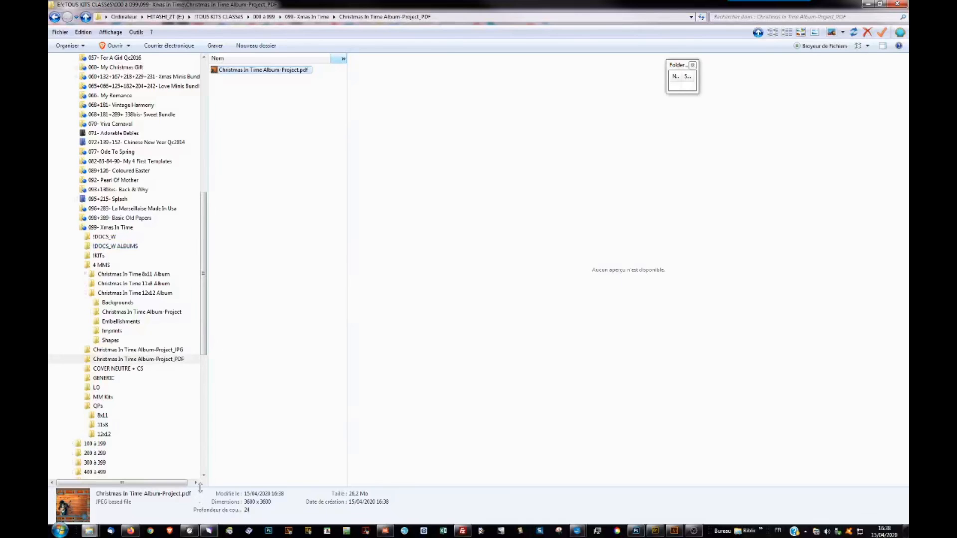
# Enlarge the selected PDF's details area, hide the file preview, and show the file as a large thumbnail
pyautogui.moveTo(201, 488); pyautogui.dragTo(213, 386)
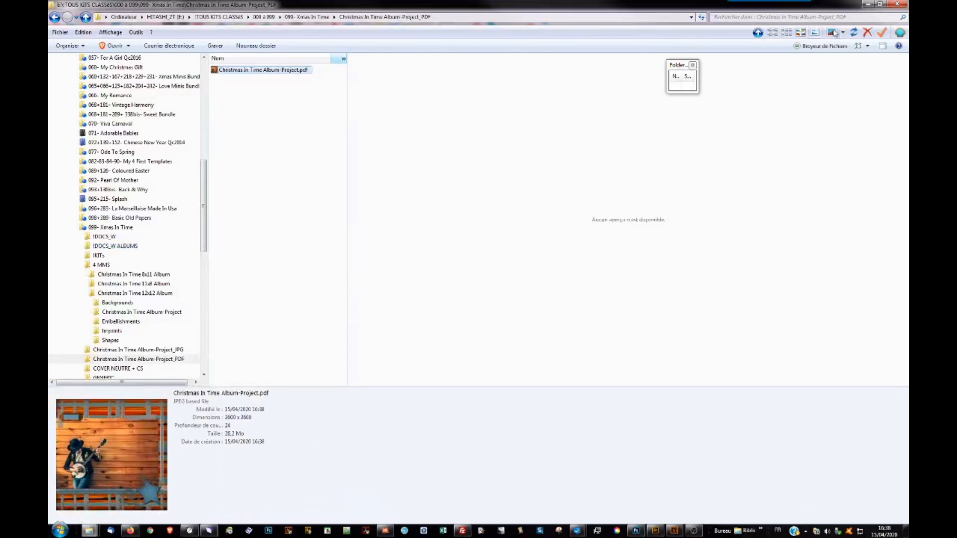
pyautogui.click(883, 46)
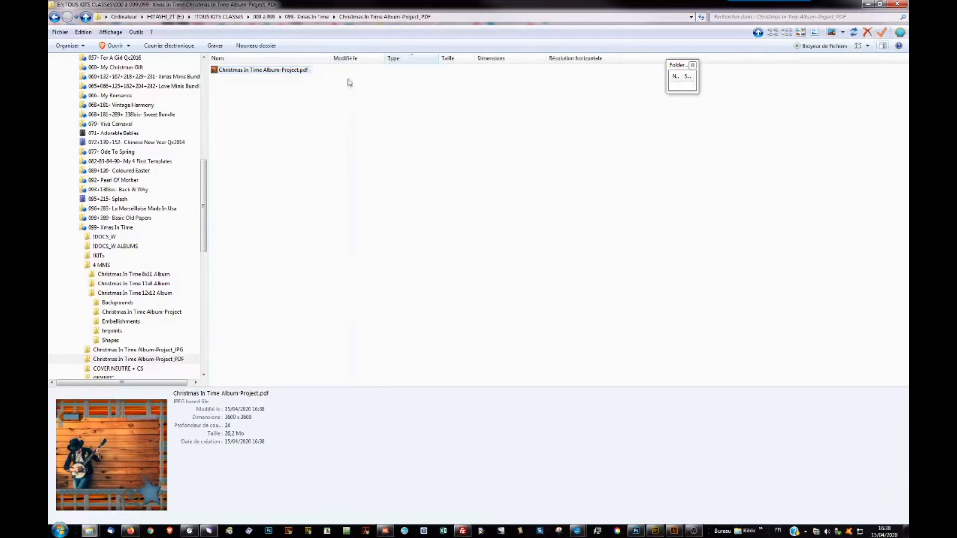
pyautogui.click(833, 33)
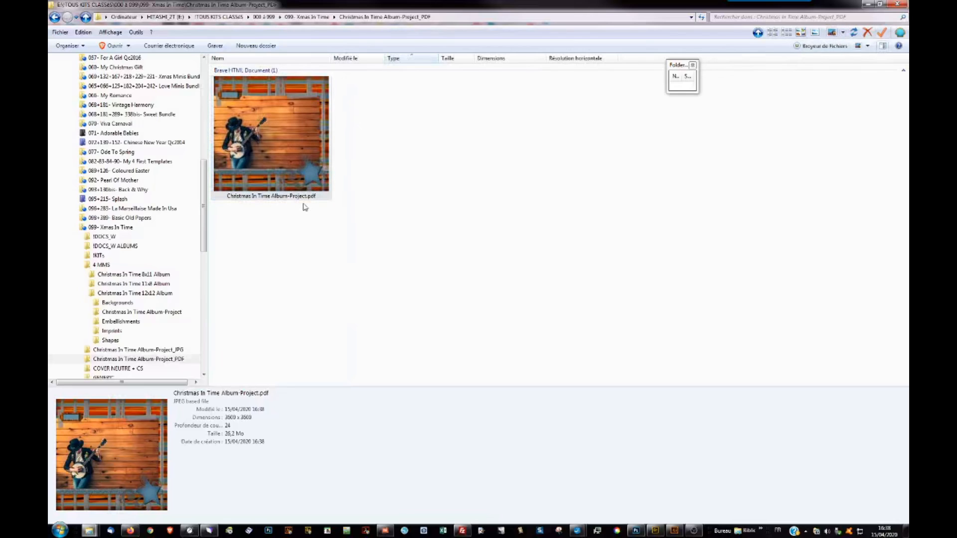
# Return to My Memories Suite and open the album's print options without saving the album first
pyautogui.click(866, 4)
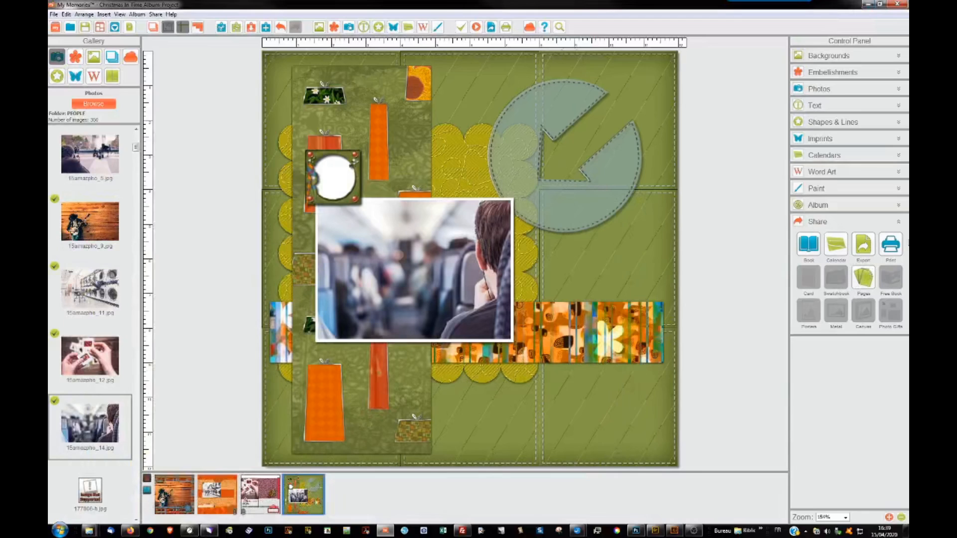
pyautogui.click(892, 245)
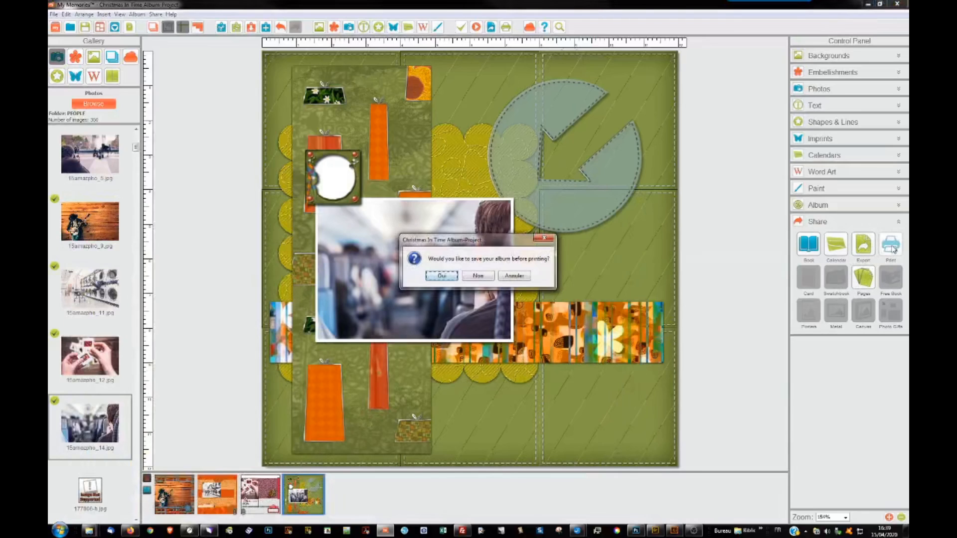
pyautogui.click(469, 276)
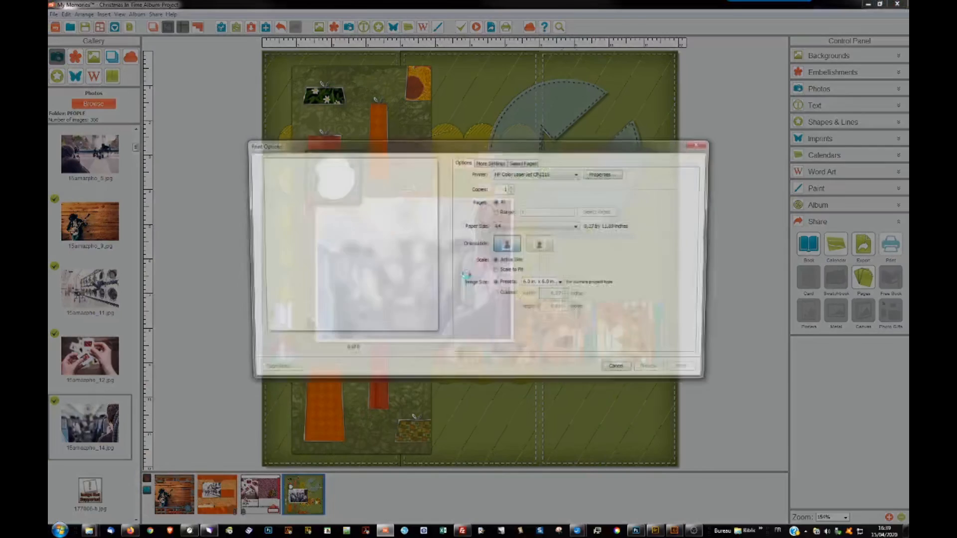